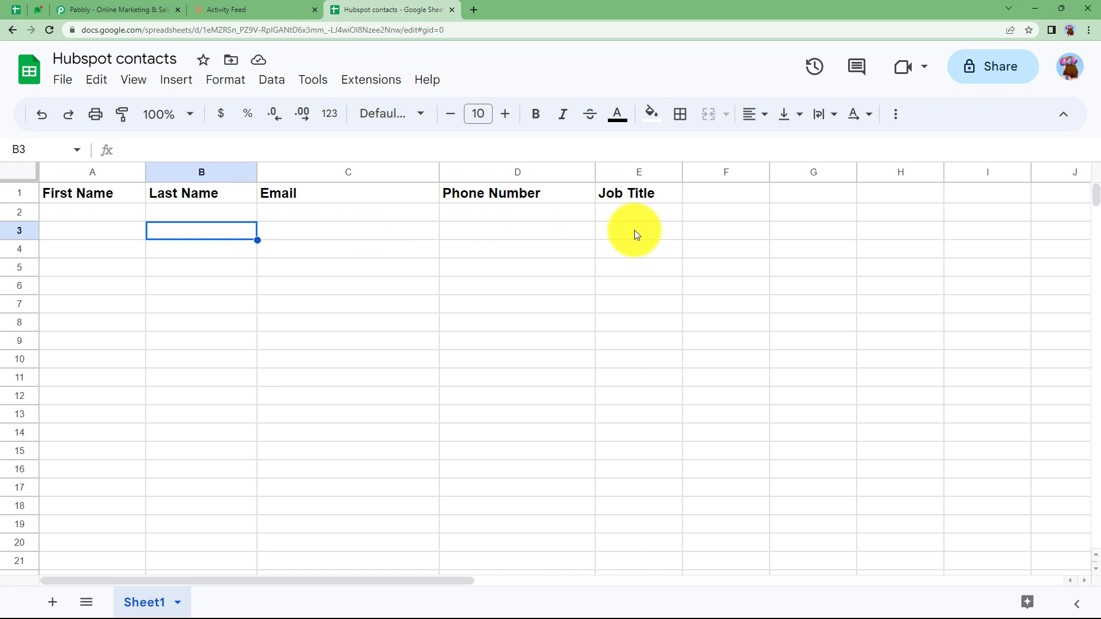
left_click(214, 9)
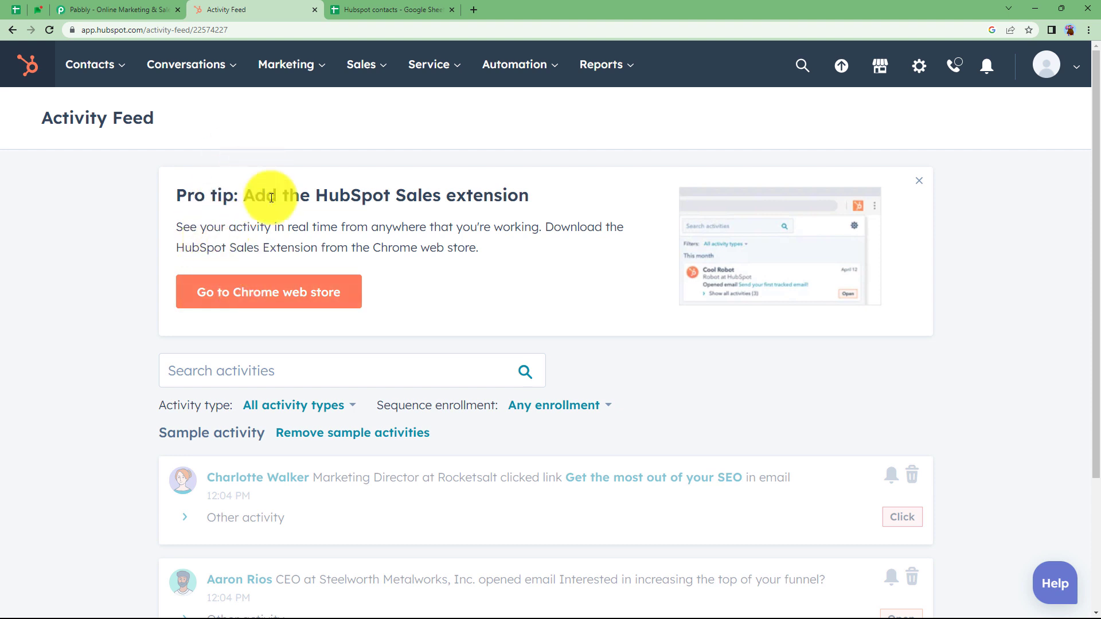
left_click(401, 9)
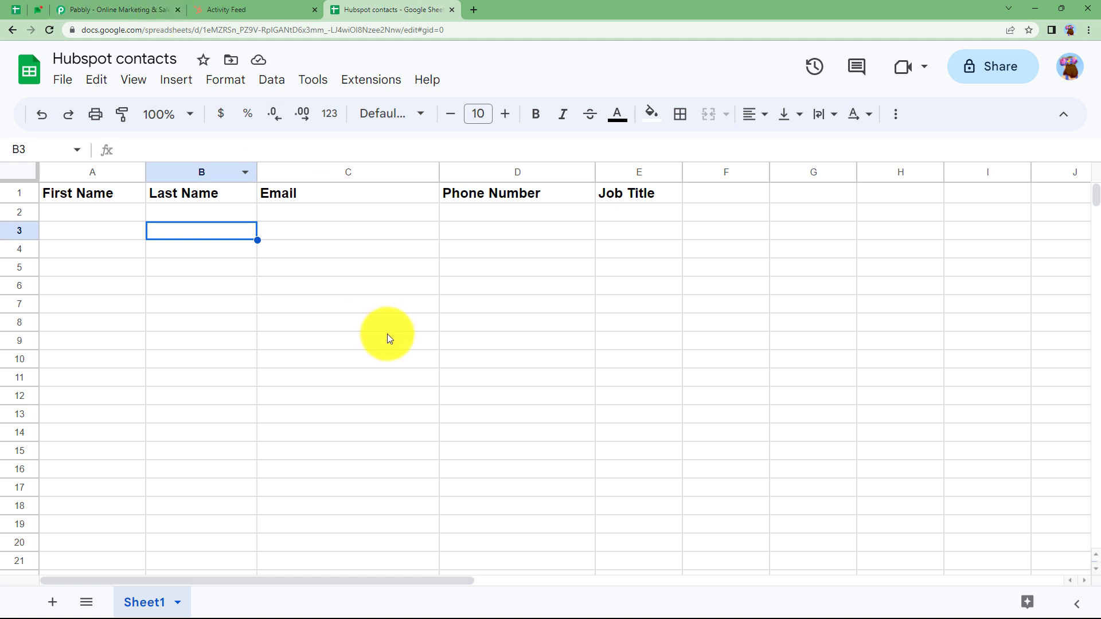
Step: Switch to the Pabbly website, dismiss the special offer, and sign in to open Pabbly Connect
left_click(131, 9)
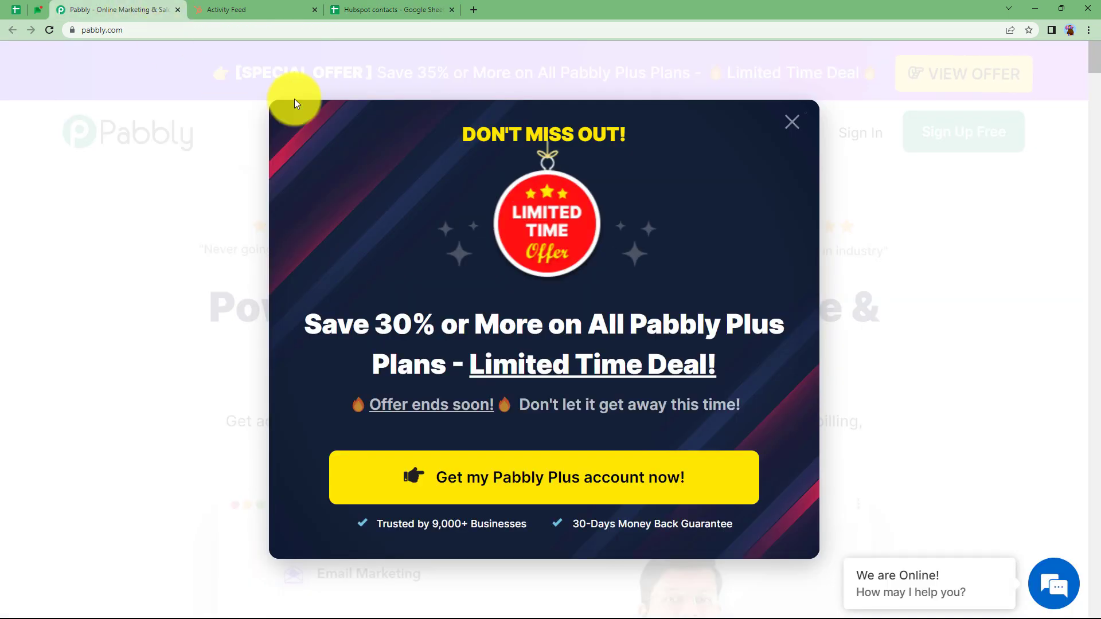
left_click(787, 131)
left_click(855, 135)
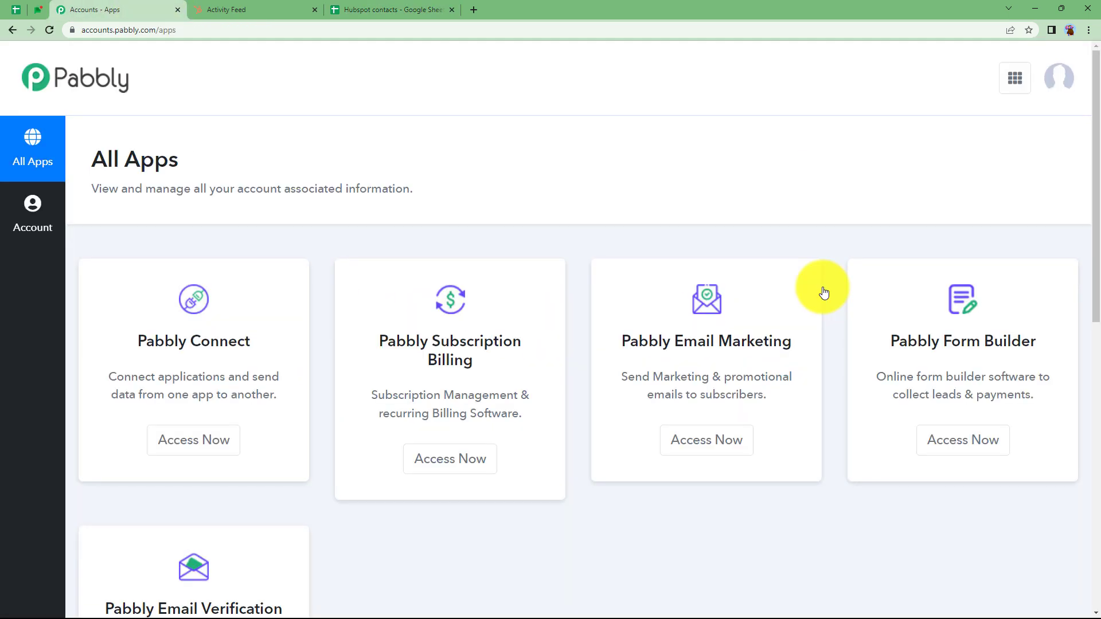
scroll(314, 390, "down", 7)
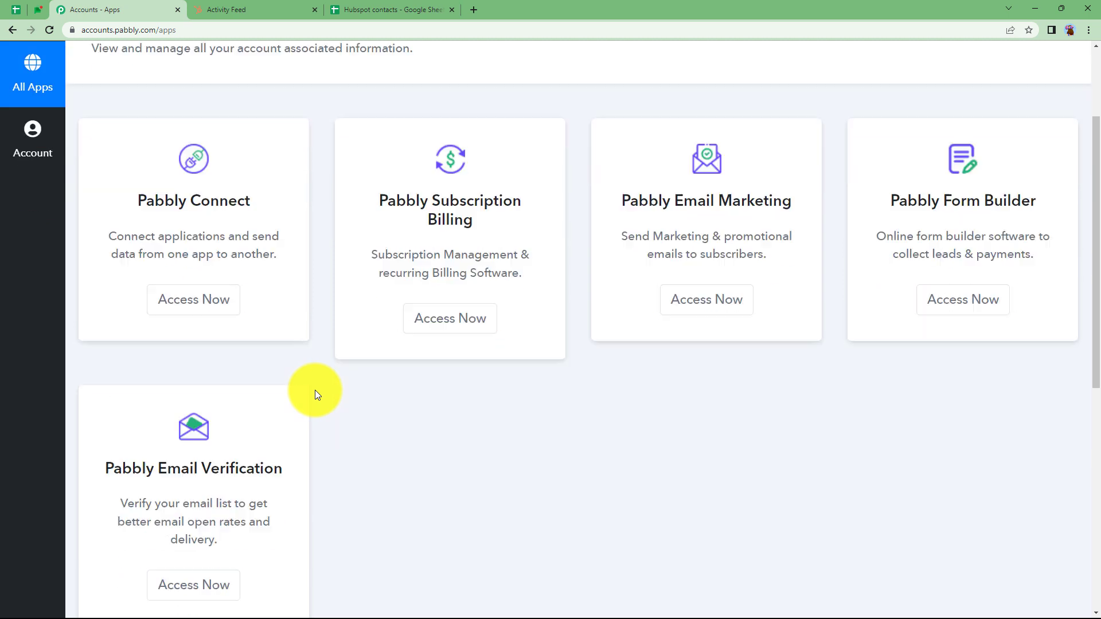
scroll(316, 391, "up", 6)
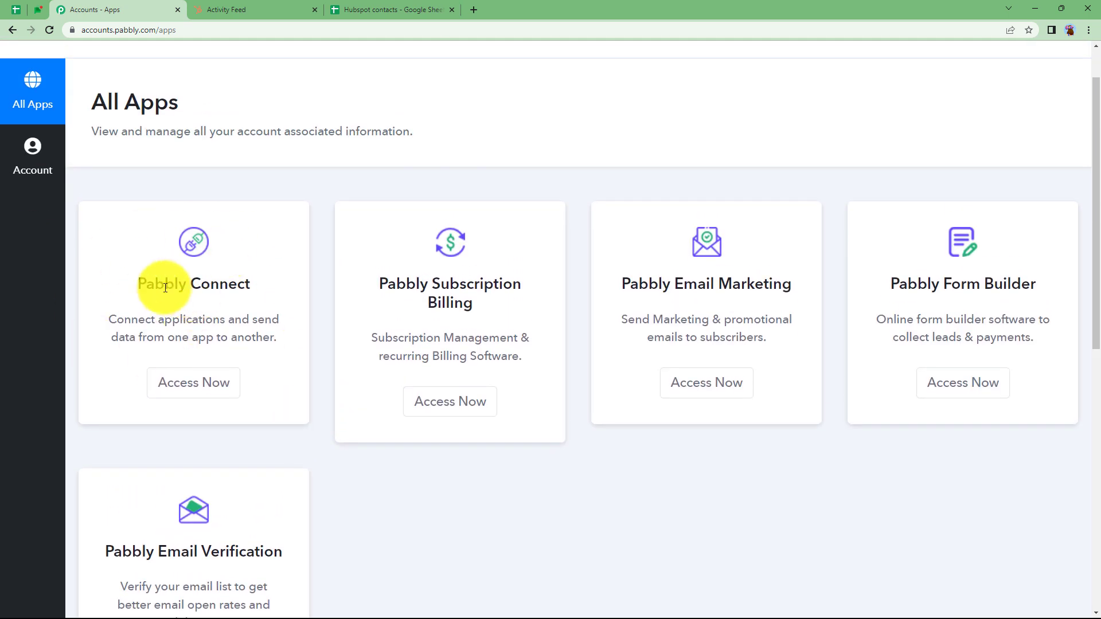
triple_click(208, 285)
left_click(222, 383)
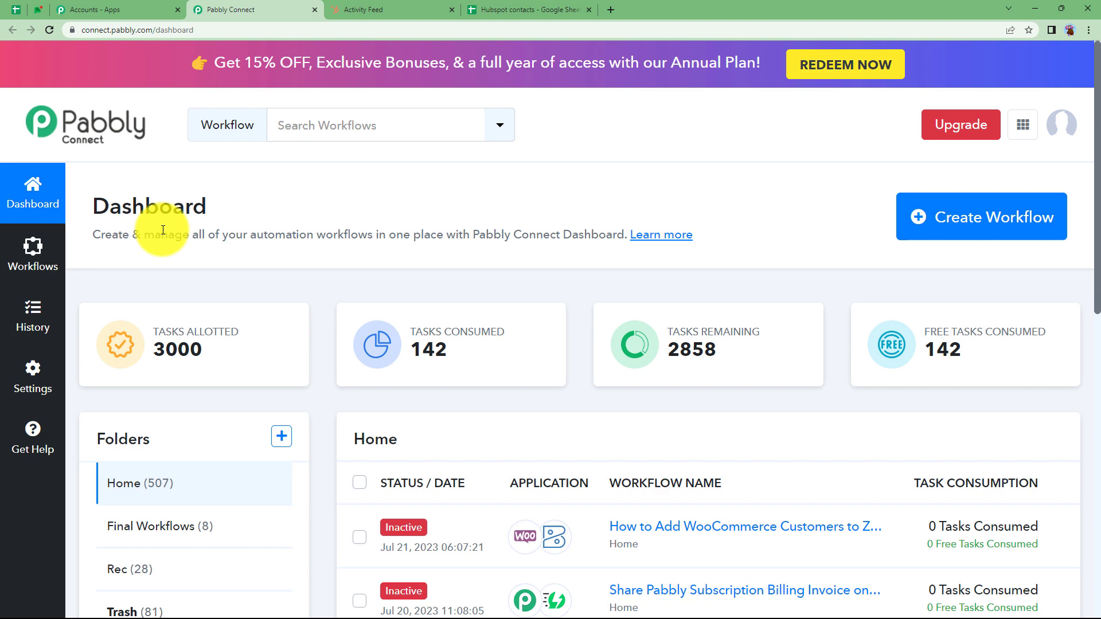
Step: Create a new workflow named "Add HubSpot Contacts to Google Sheets"
left_click(1013, 223)
left_click(570, 343)
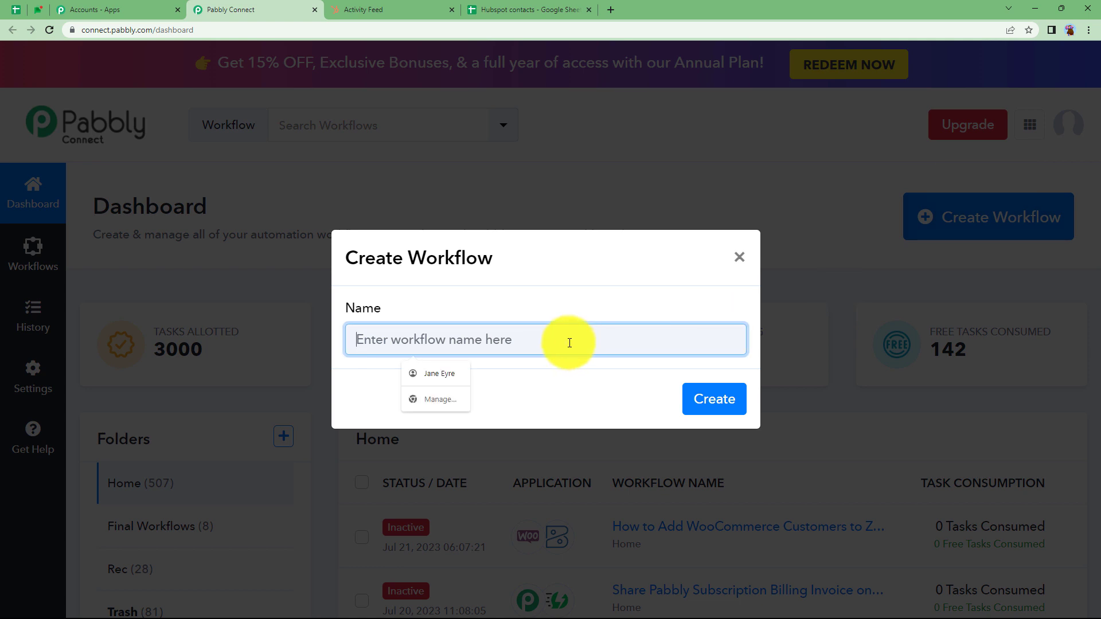
type("Ad")
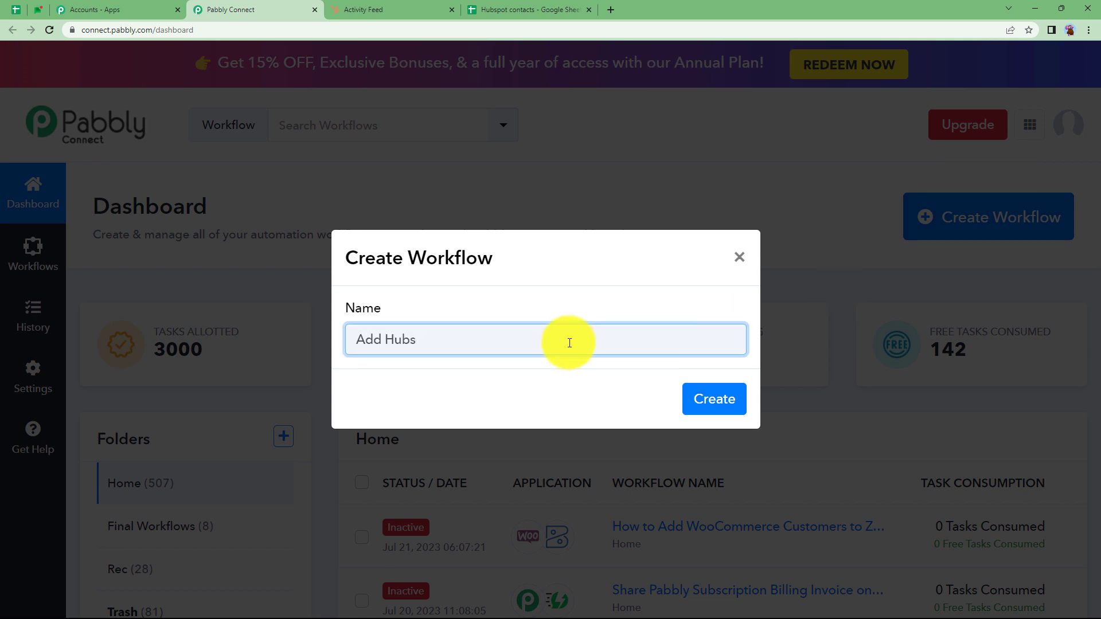
type("d HubSpot Contacts to Google Sheets")
left_click(701, 393)
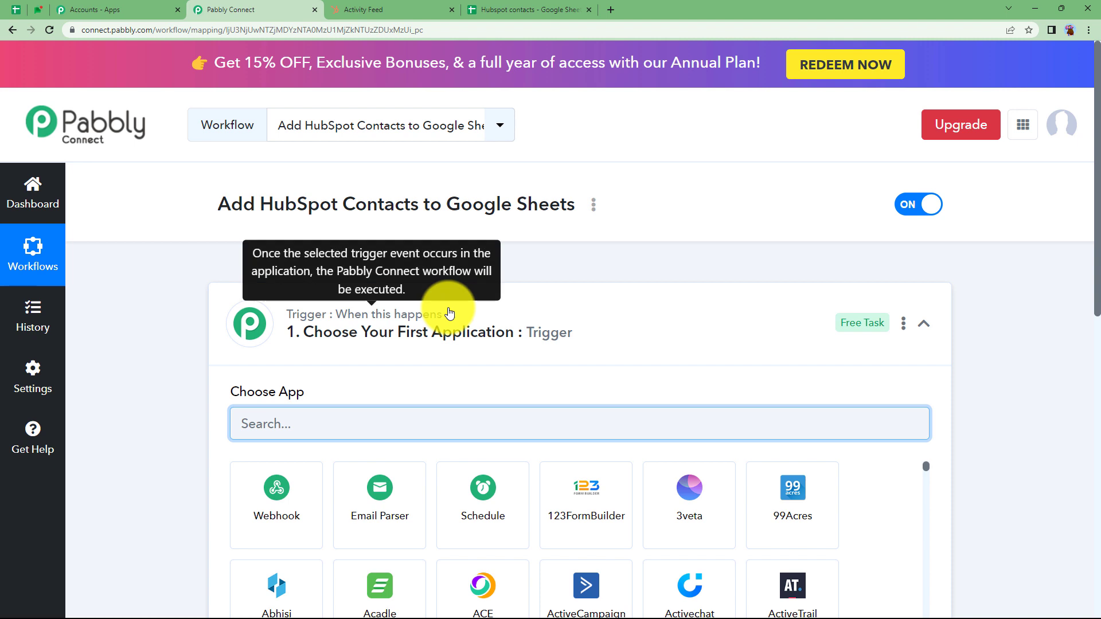
left_click(449, 313)
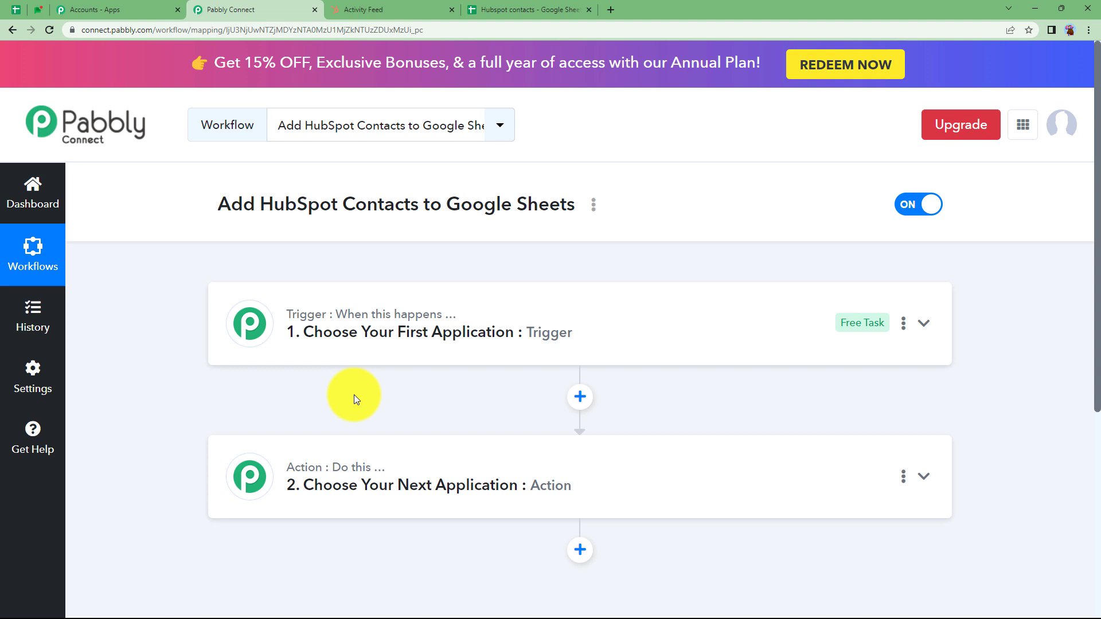
left_click(402, 8)
left_click(483, 7)
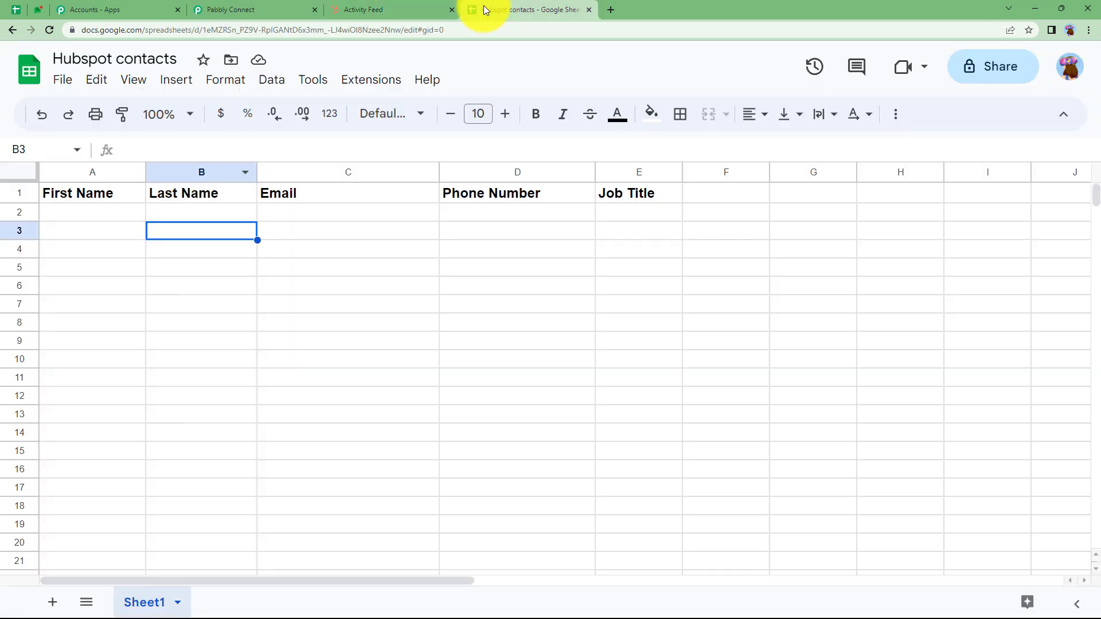
left_click(359, 8)
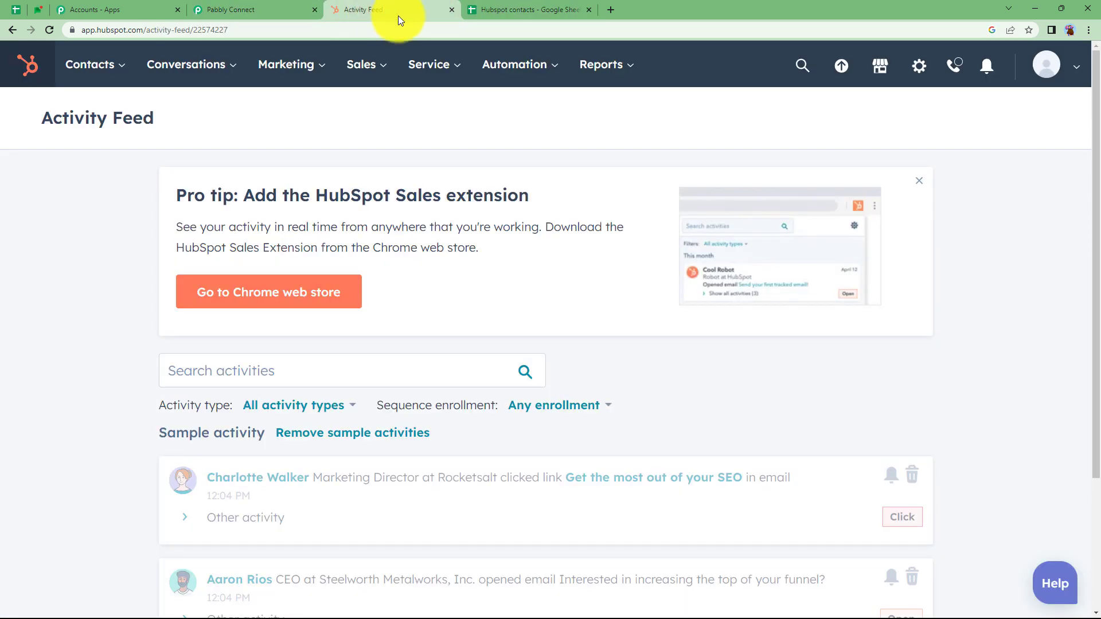
left_click(252, 9)
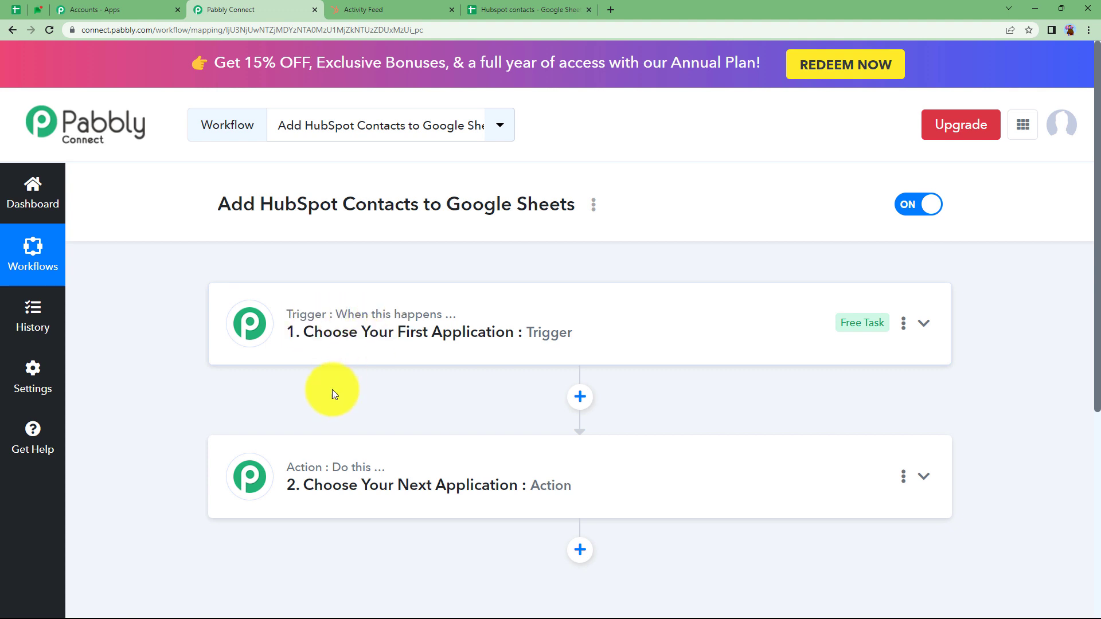
mouse_move(340, 479)
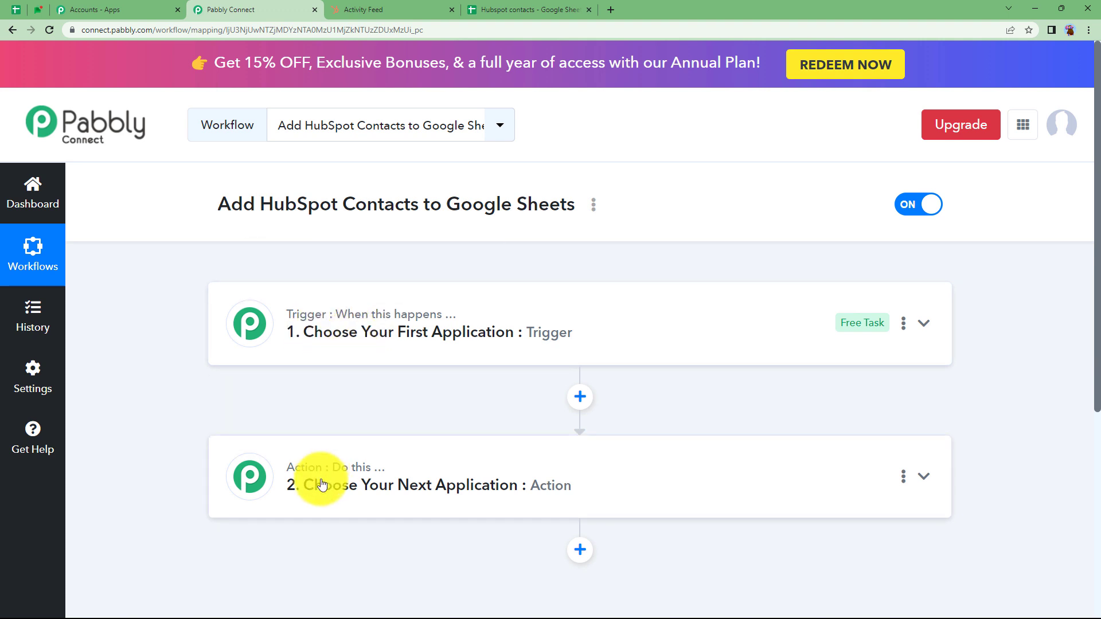
Step: Set the workflow's trigger application to HubSpot CRM with the New Contact Added event
left_click(314, 332)
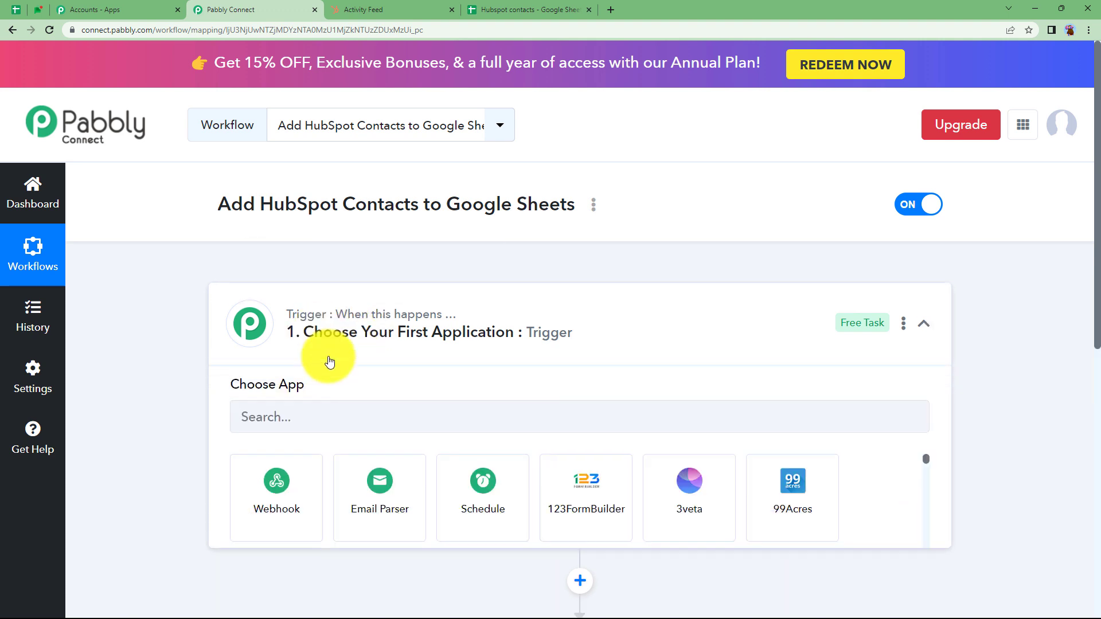
left_click(340, 425)
type("hubsp")
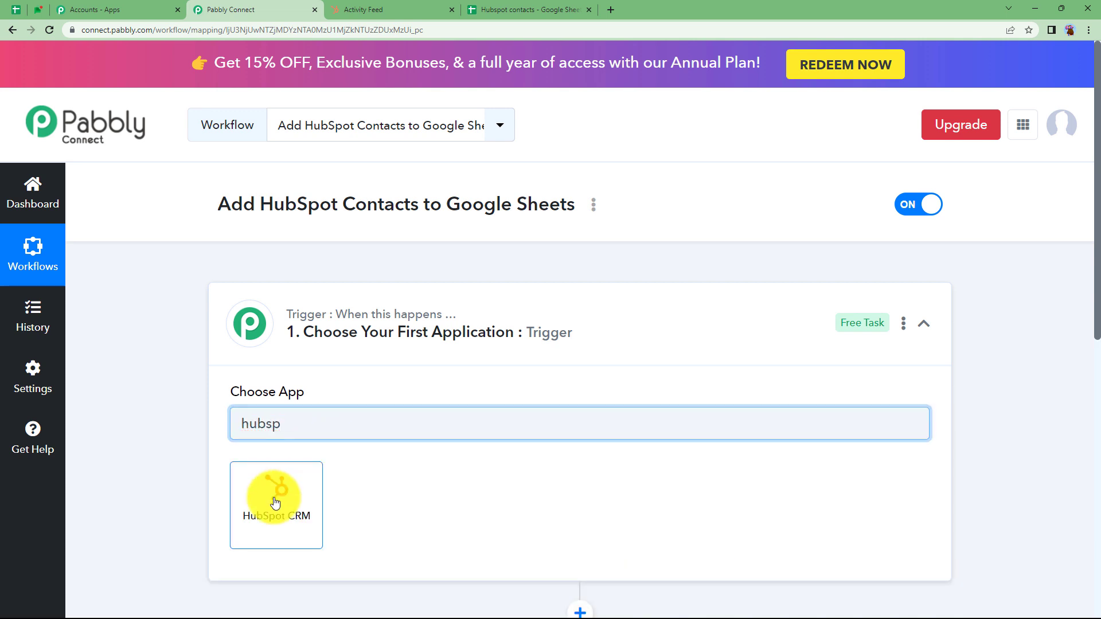
left_click(277, 496)
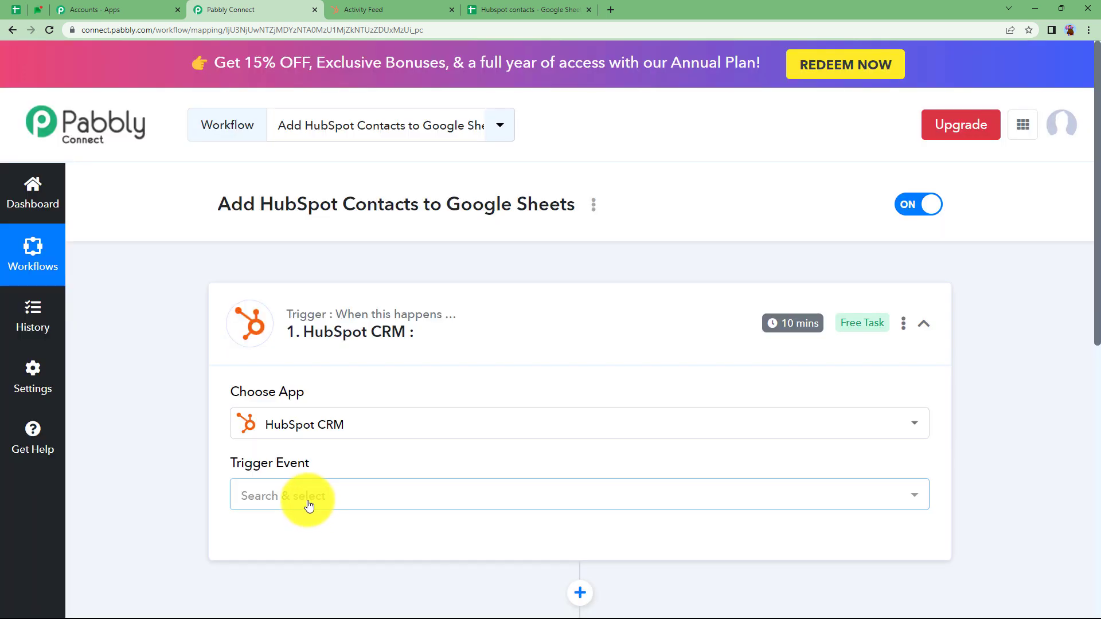
left_click(309, 502)
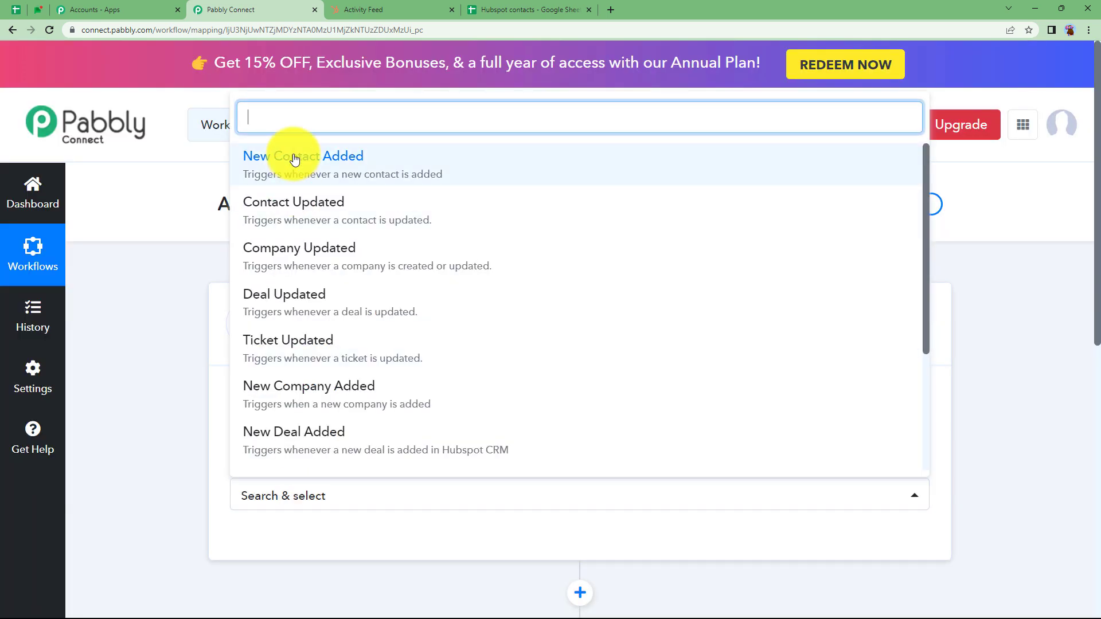
left_click(310, 166)
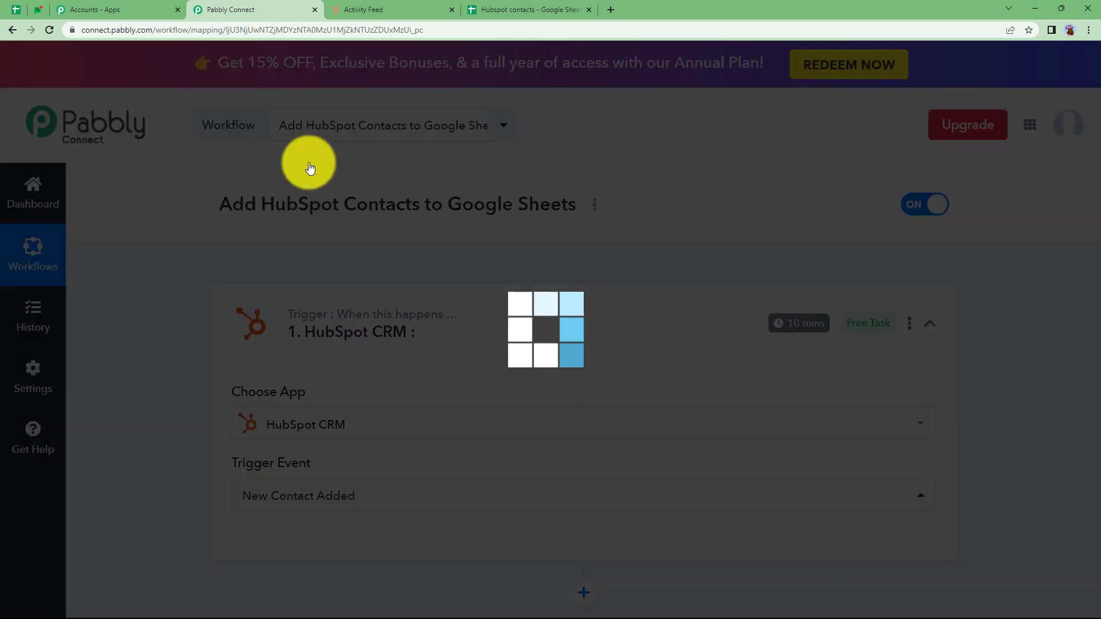
Step: Switch to HubSpot to view the Contacts list, and return to the Pabbly Connect workflow
left_click(436, 8)
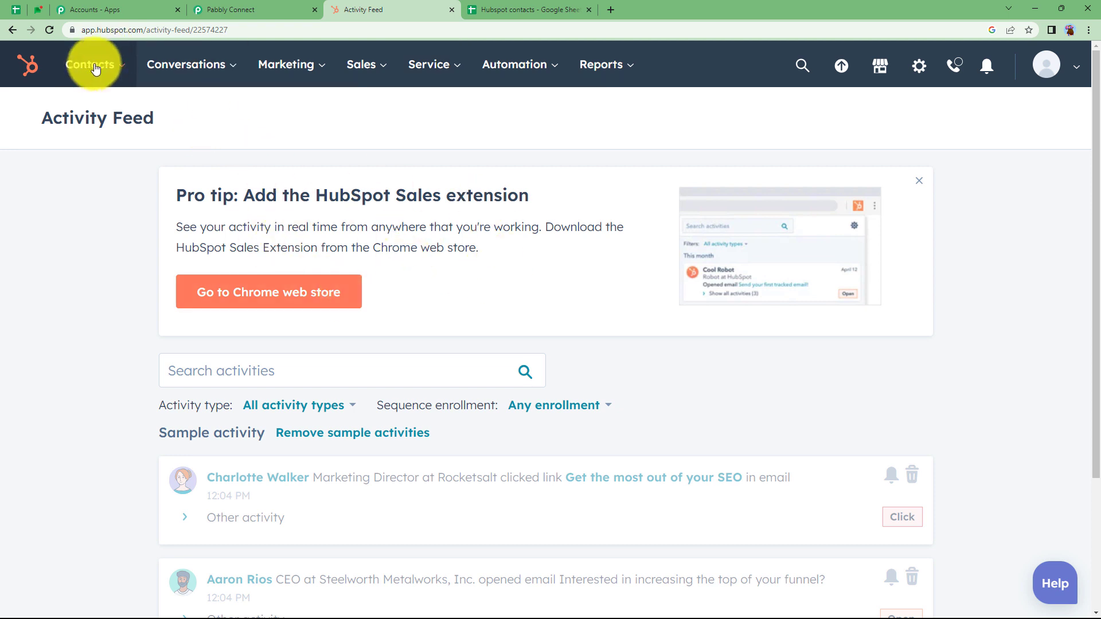
mouse_move(91, 65)
left_click(96, 115)
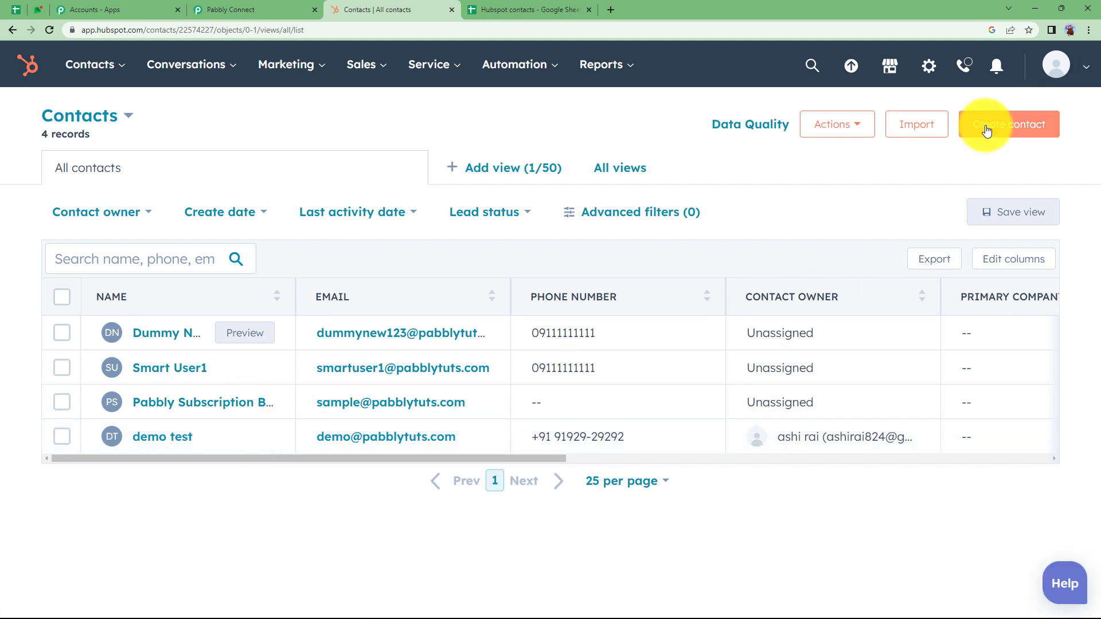
left_click(246, 9)
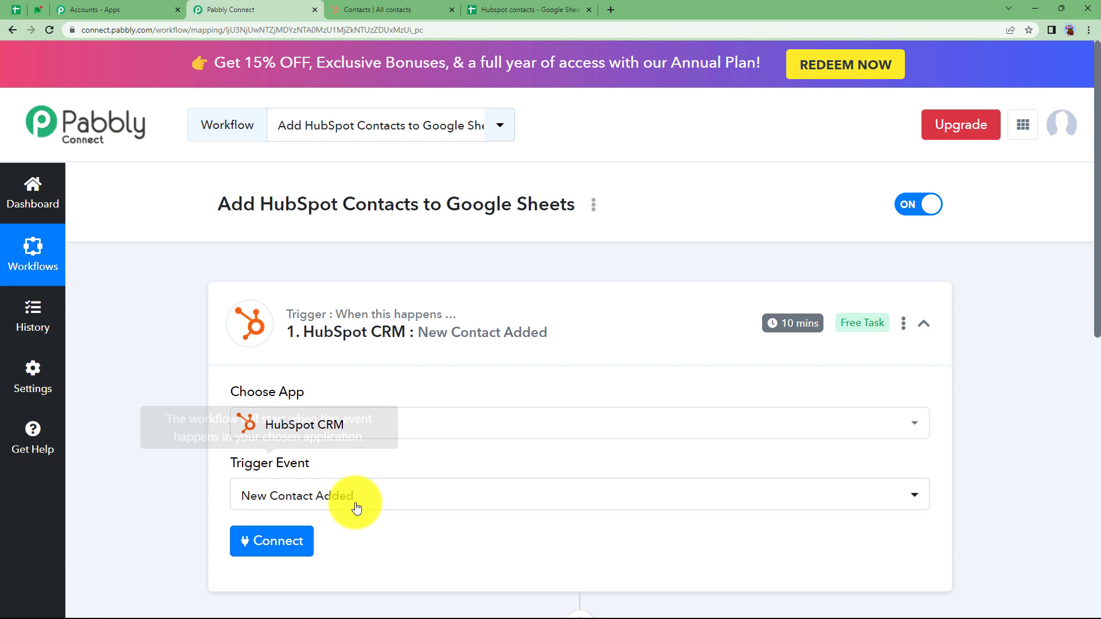
Step: Set the workflow's action application to Google Sheets with the Add New Row event
left_click(363, 333)
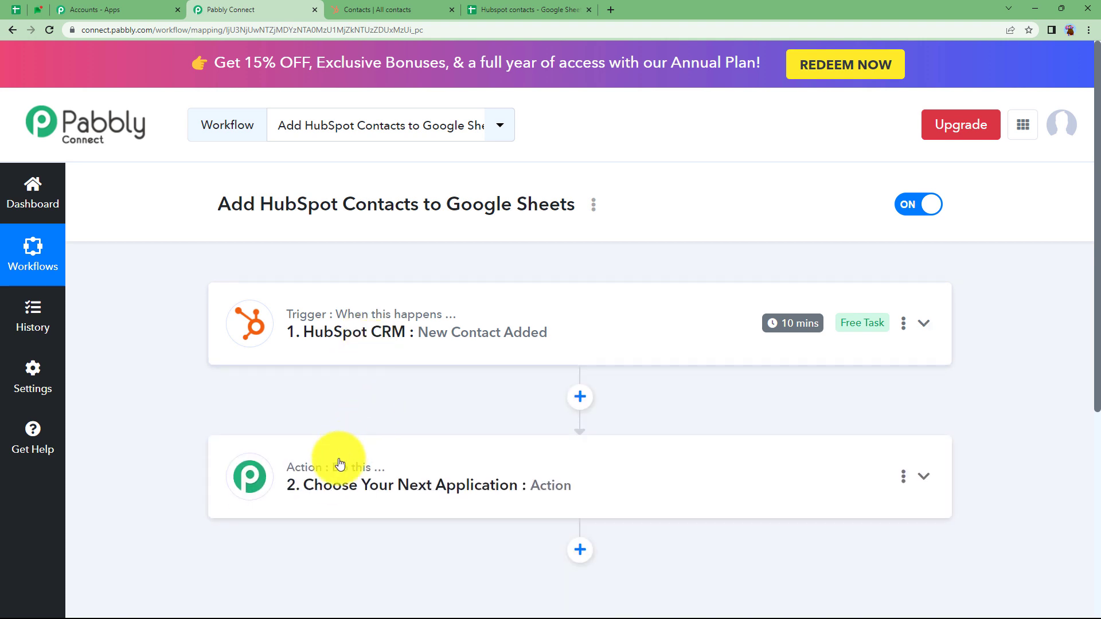
left_click(341, 464)
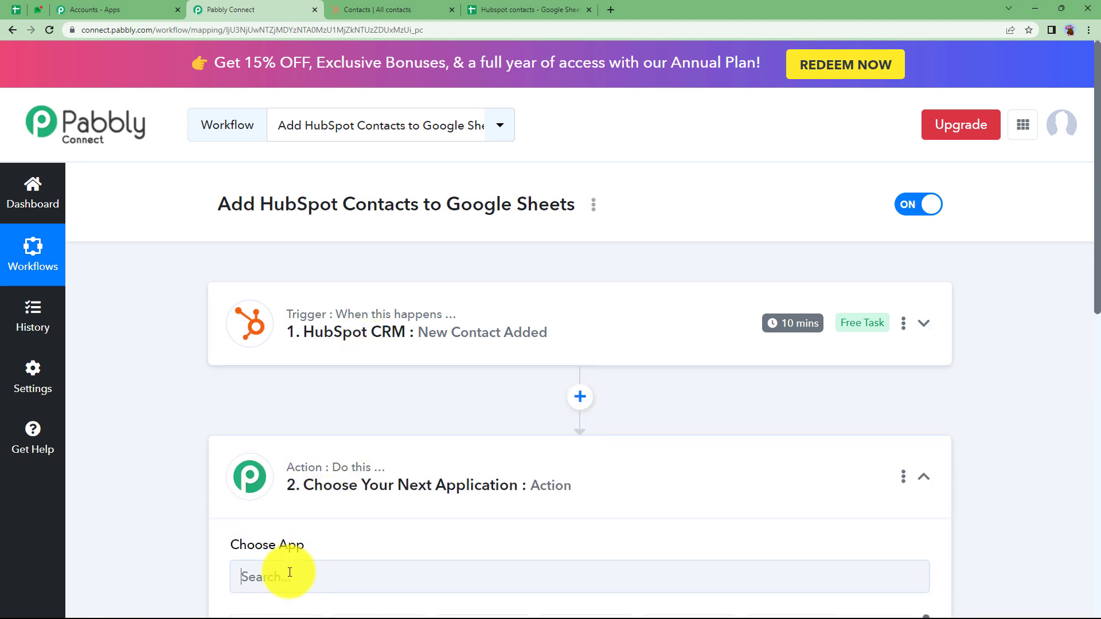
type("googl")
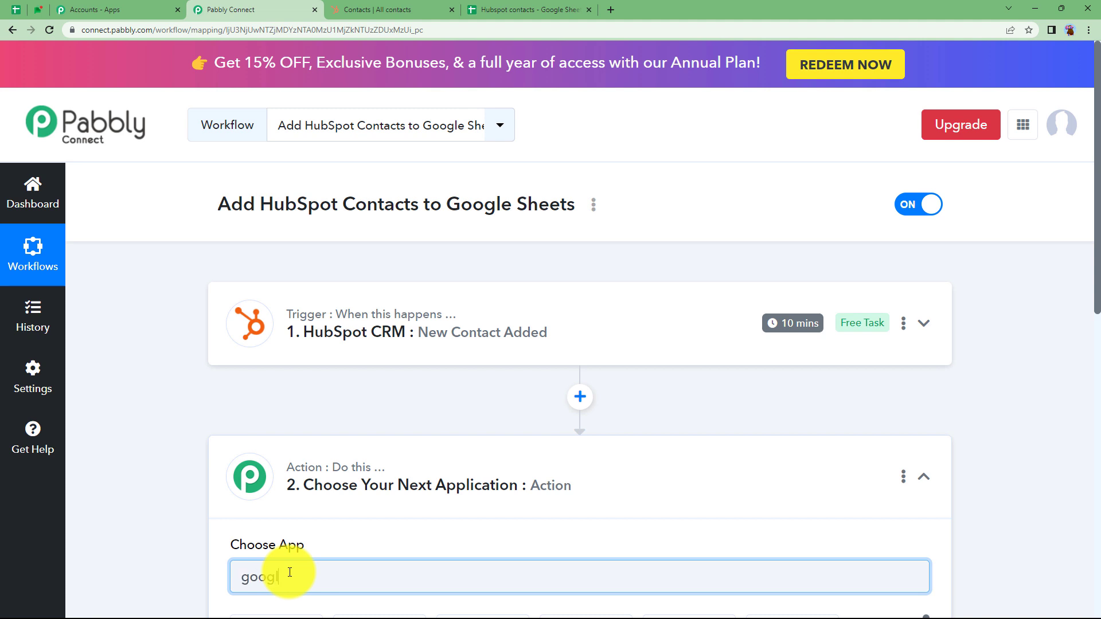
scroll(287, 568, "down", 2)
type("e she")
left_click(281, 539)
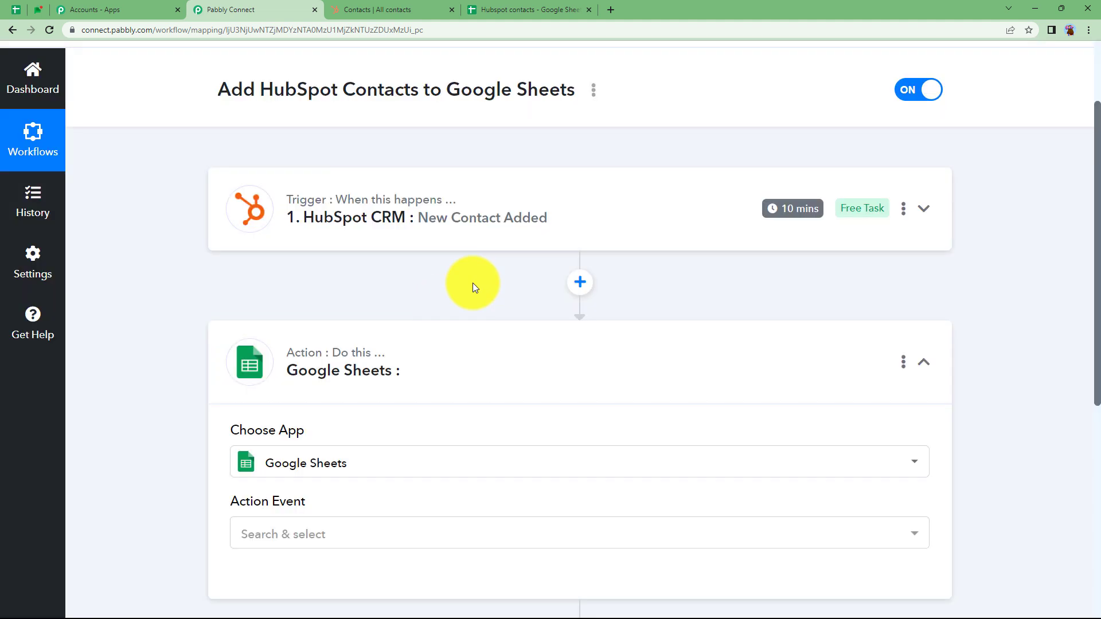
left_click(548, 10)
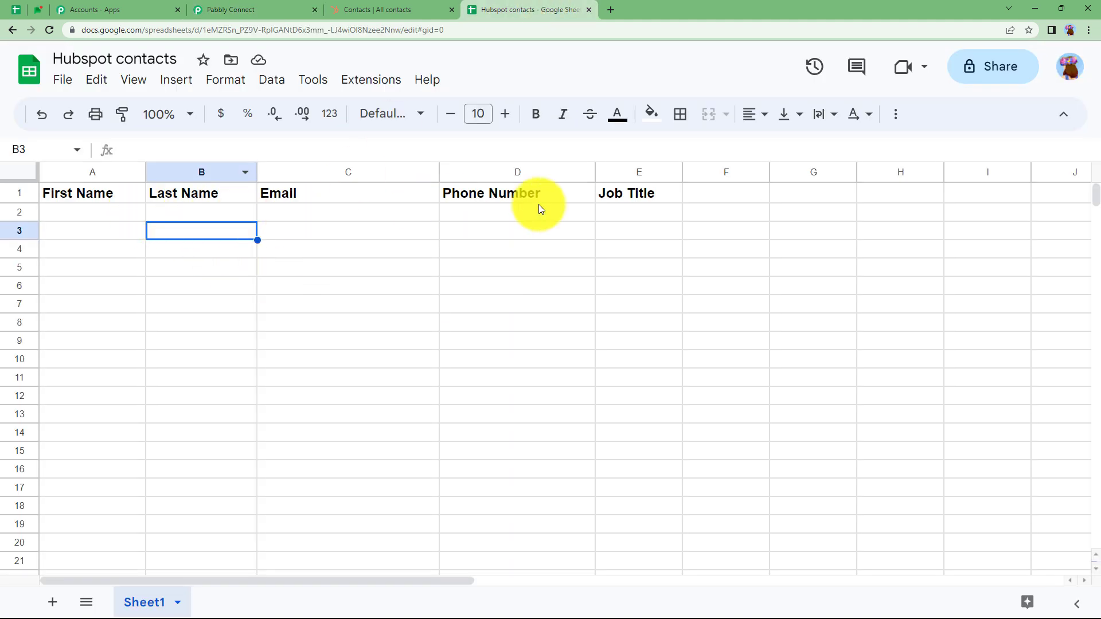
left_click(291, 15)
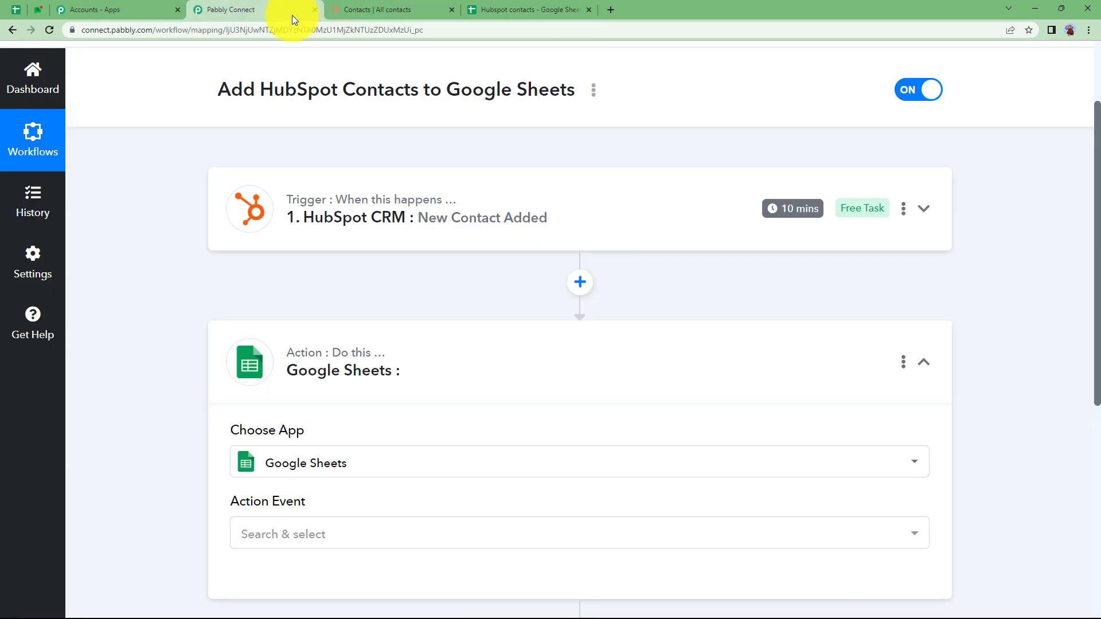
left_click(315, 528)
left_click(308, 173)
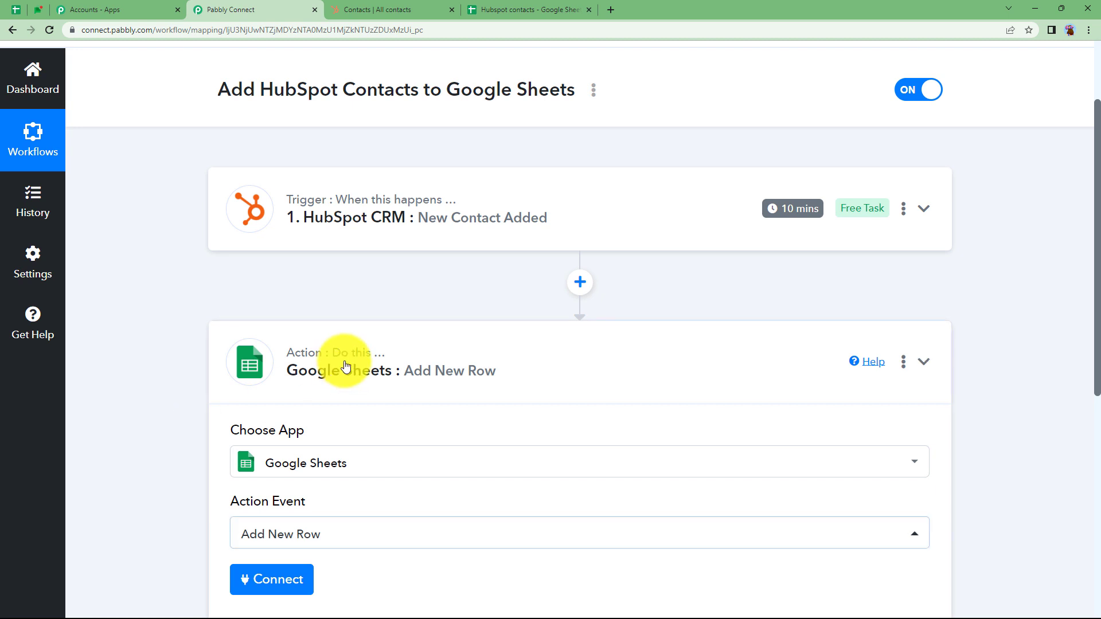
left_click(346, 366)
scroll(204, 439, "up", 2)
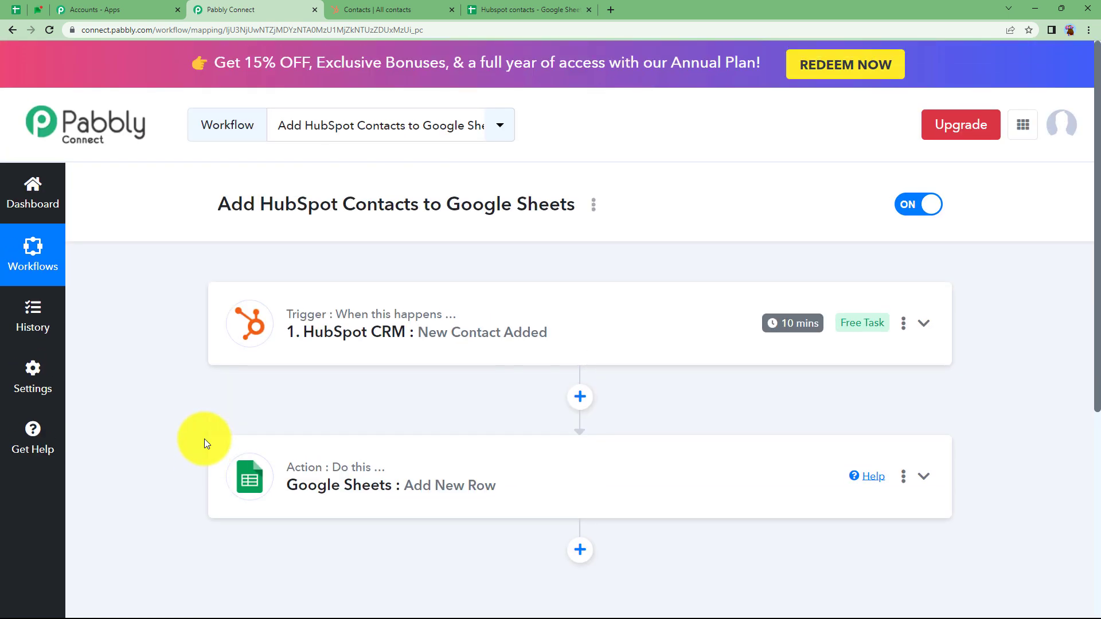
Step: Open the HubSpot CRM trigger's settings, look over the existing contacts in HubSpot, and return to the workflow
left_click(380, 336)
scroll(245, 374, "down", 3)
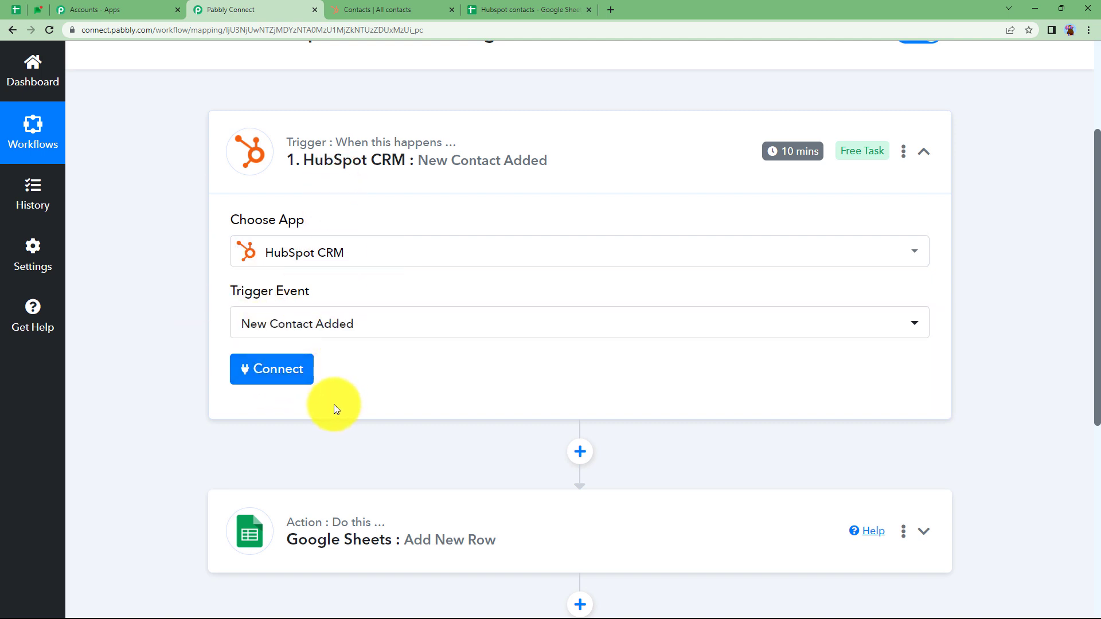
left_click(386, 9)
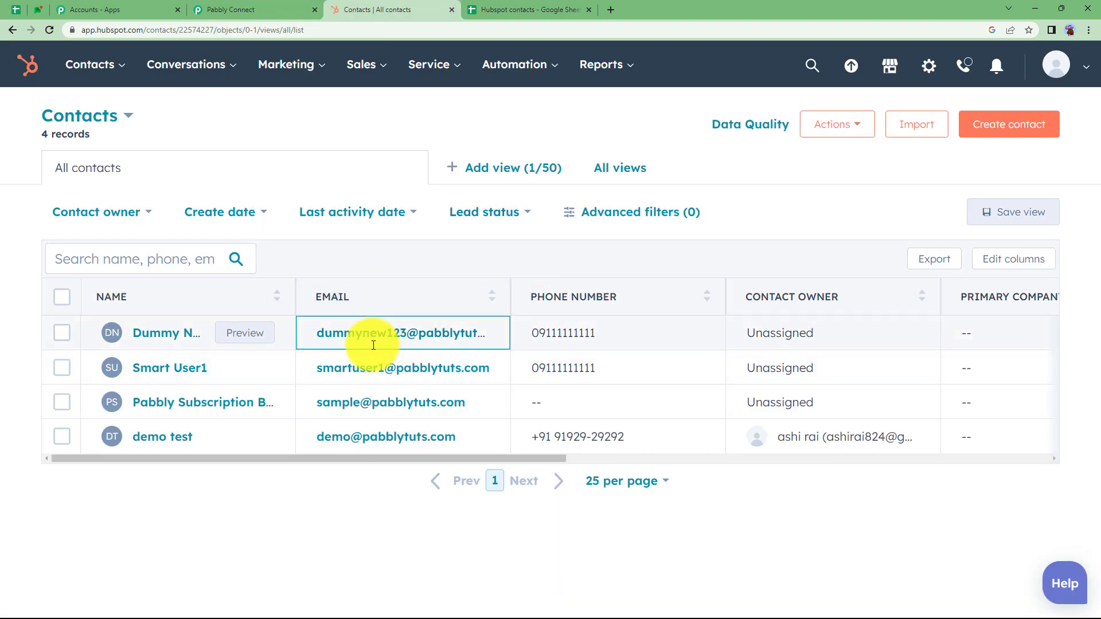
left_click(283, 6)
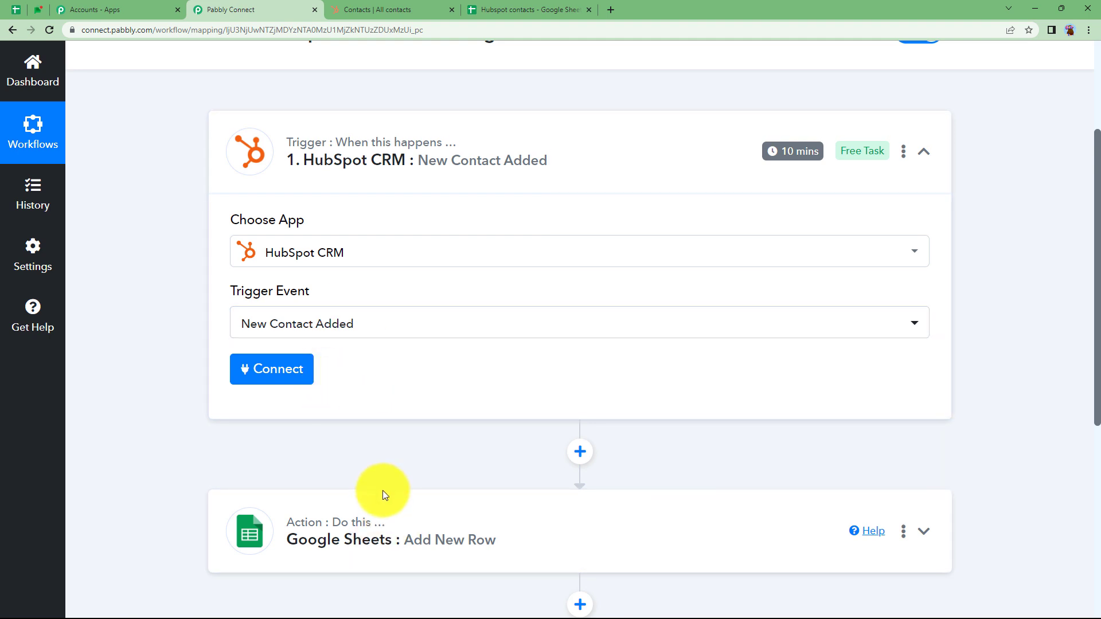
Step: Add a new HubSpot CRM connection for the trigger and start its authentication
left_click(285, 377)
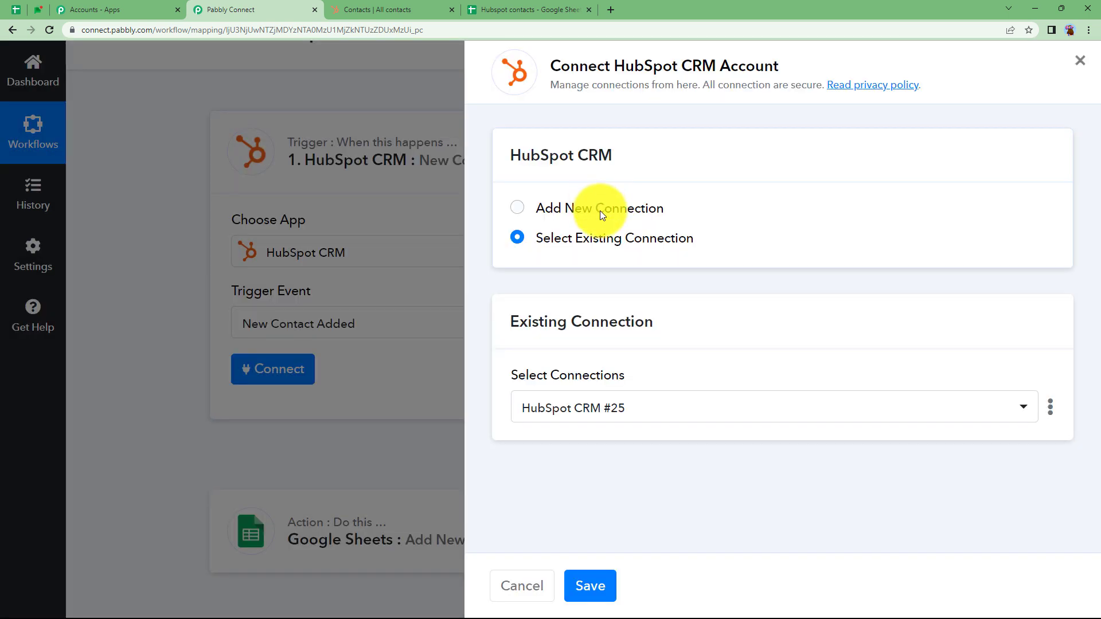
left_click(599, 209)
left_click(580, 392)
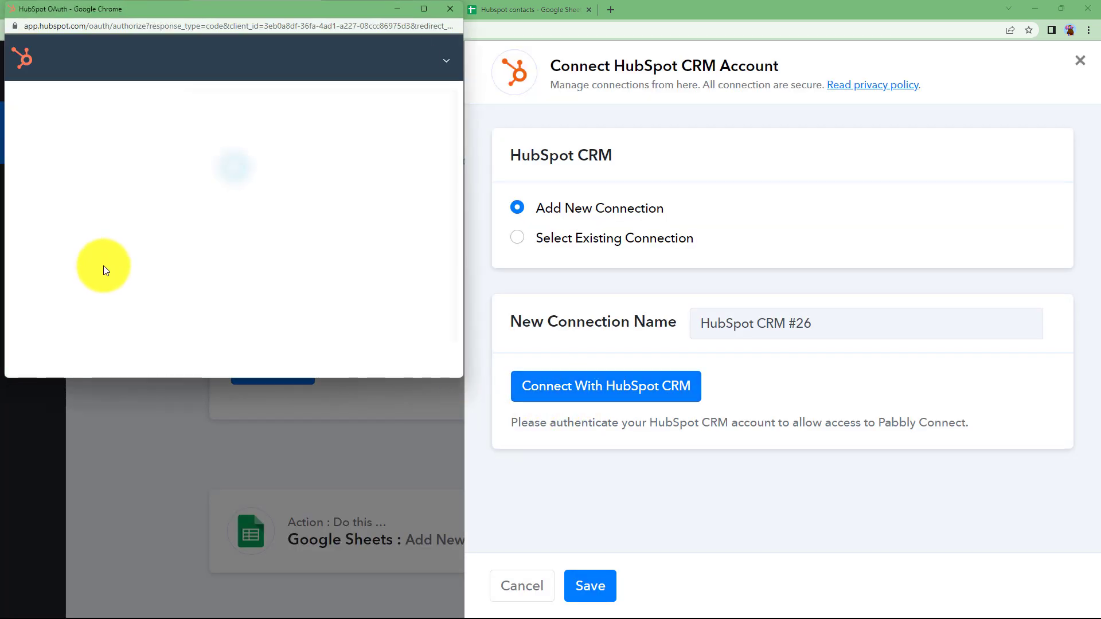
Step: Choose the first listed HubSpot account and authorize Pabbly Connect to access it
scroll(104, 261, "down", 5)
left_click(95, 172)
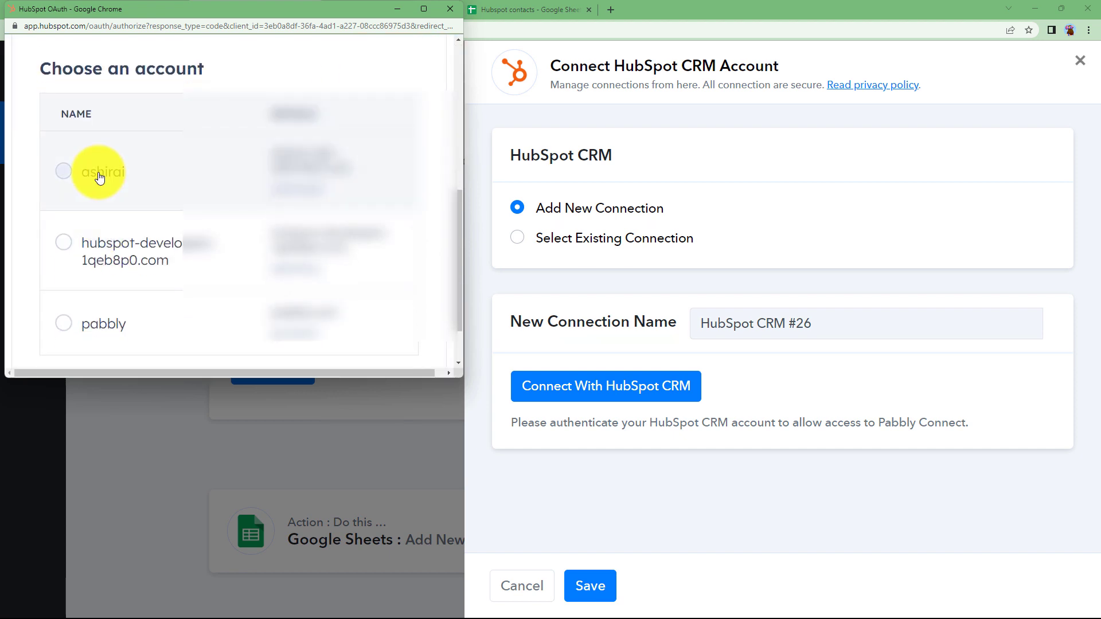
scroll(252, 246, "down", 2)
left_click(265, 327)
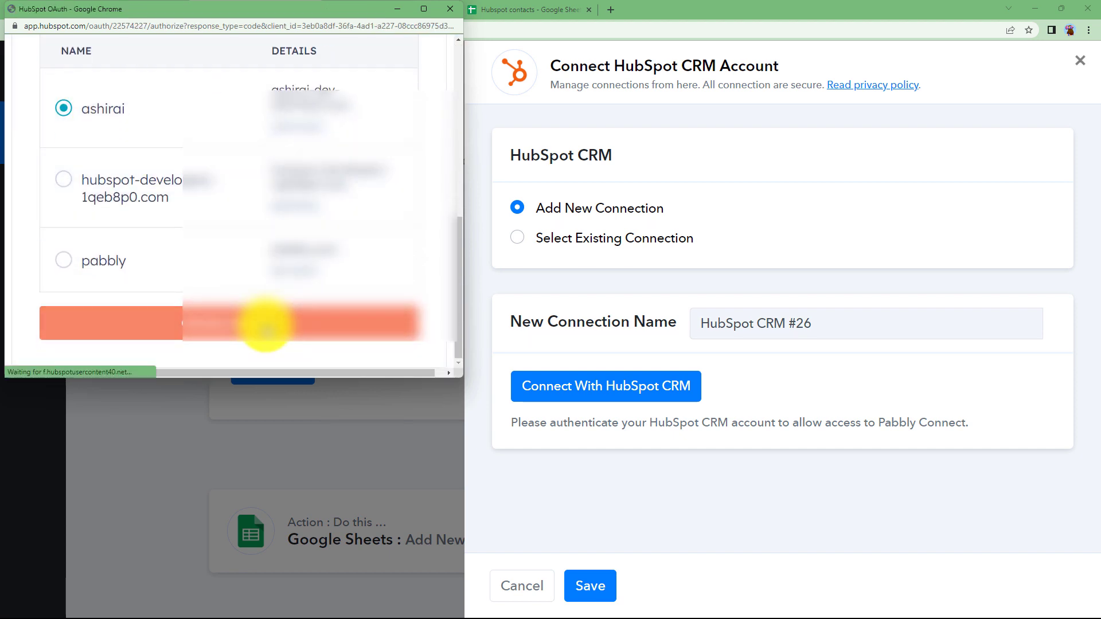
scroll(267, 331, "down", 5)
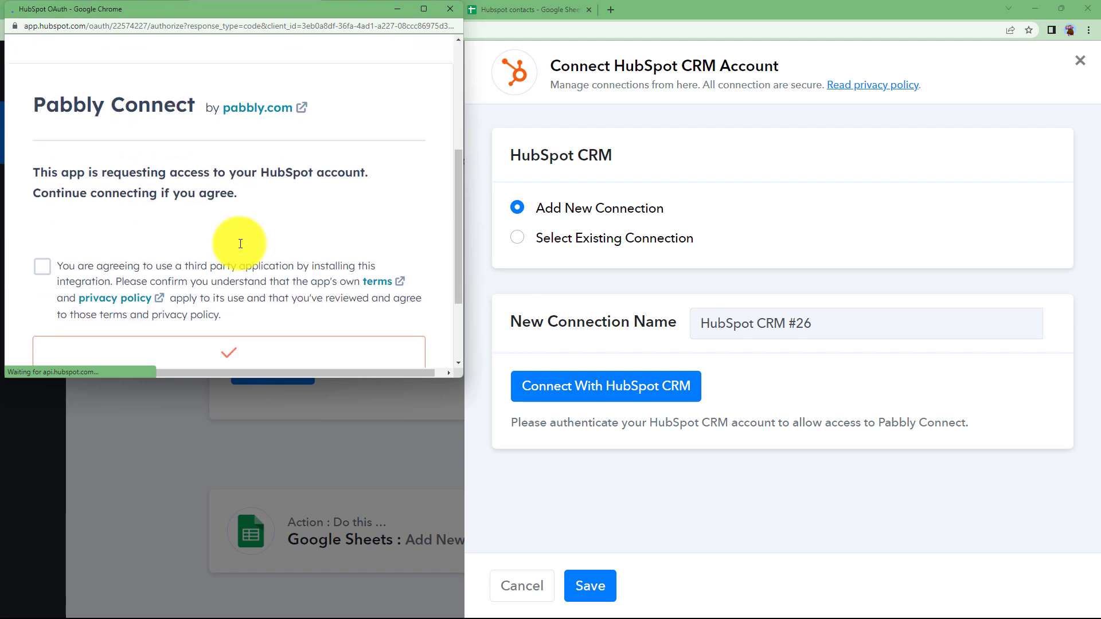
left_click(235, 336)
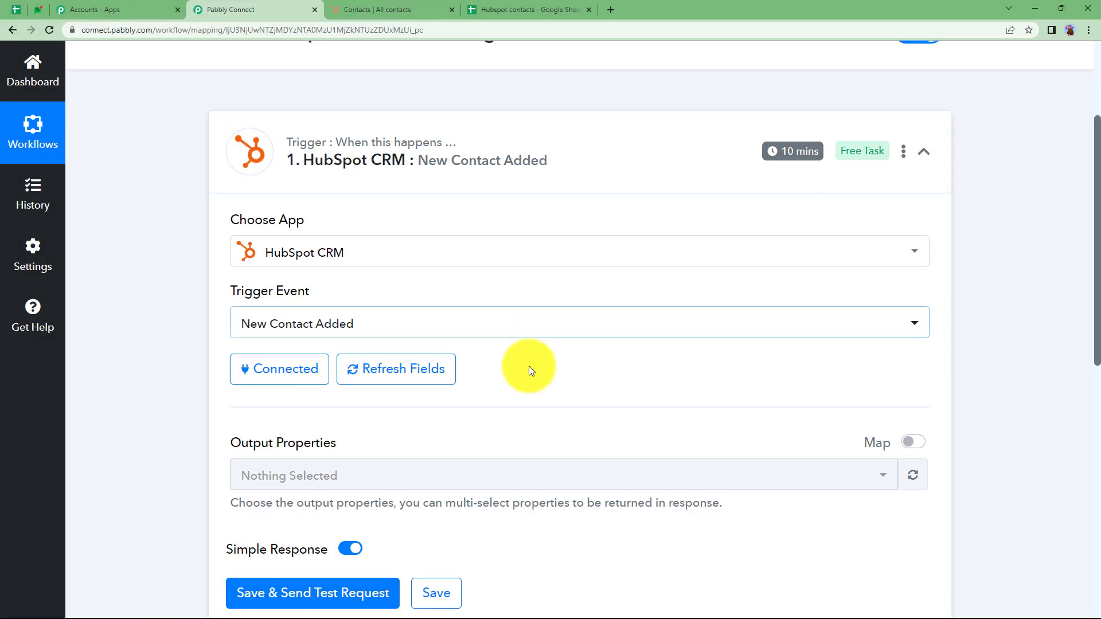
Step: Open the trigger's output property choices and review the fields of the Create contact form in HubSpot
scroll(216, 419, "down", 3)
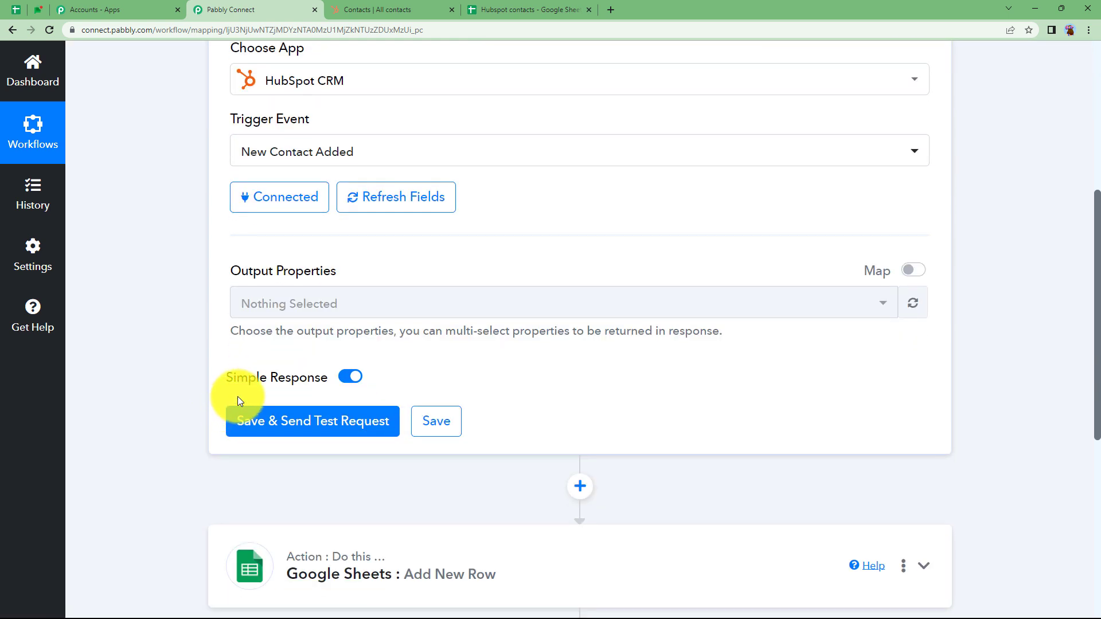
left_click(277, 310)
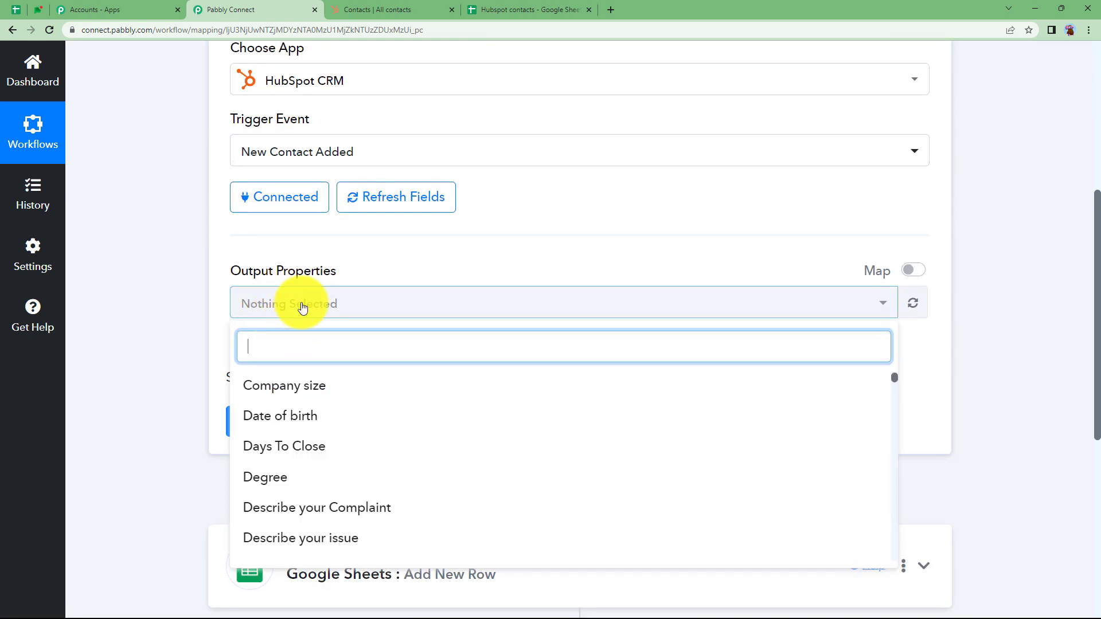
left_click(349, 10)
left_click(1011, 132)
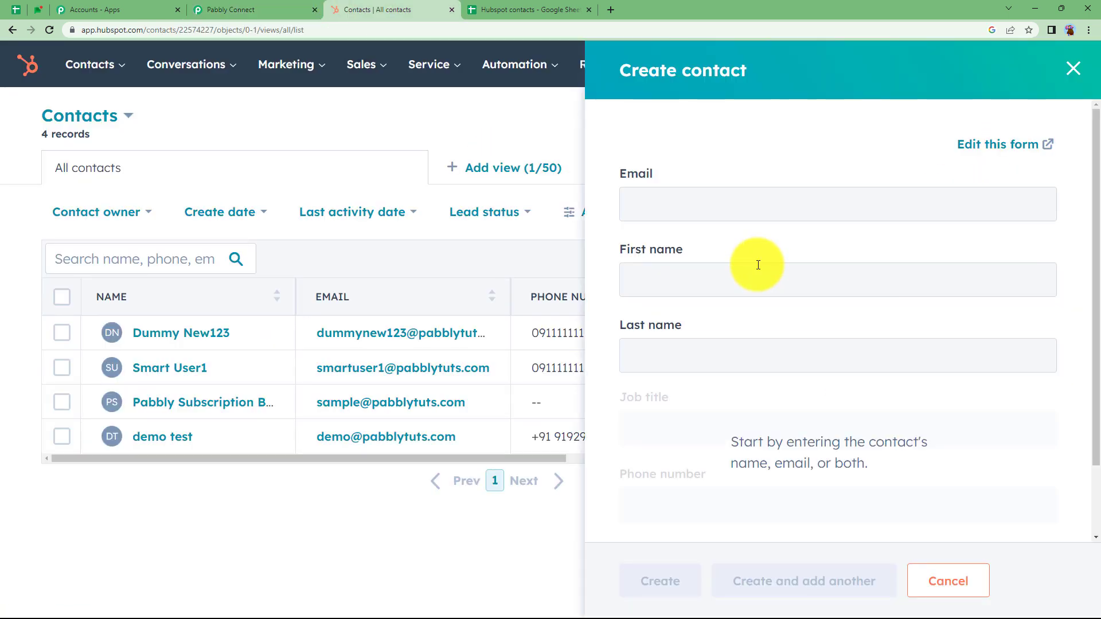
scroll(732, 337, "down", 2)
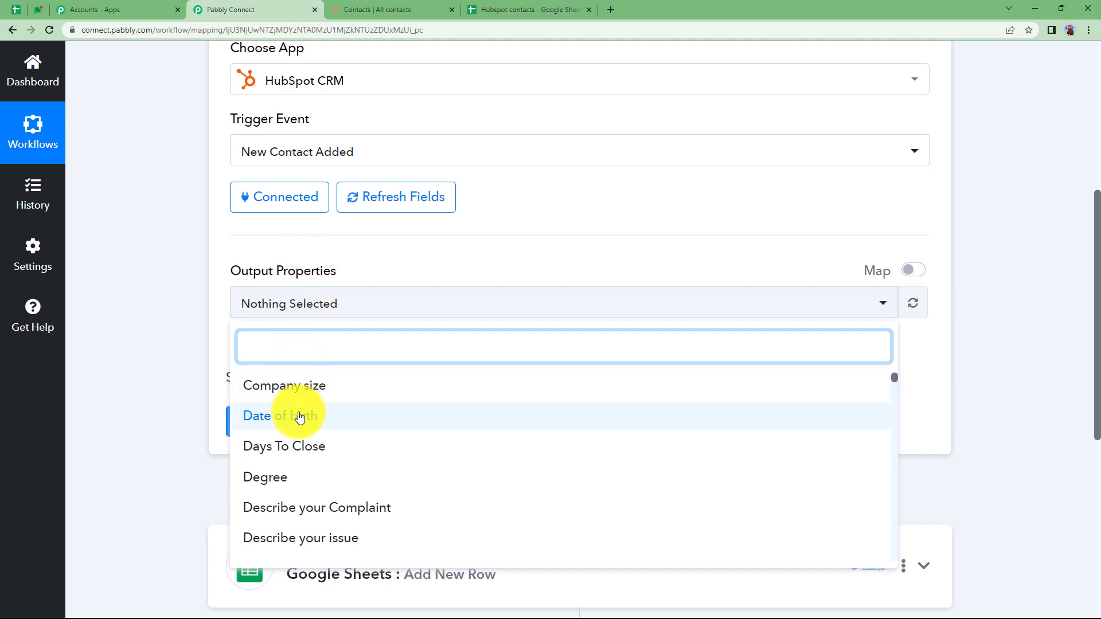
Step: Select First Name and Last Name as output properties of the HubSpot trigger in Pabbly Connect
type("nam")
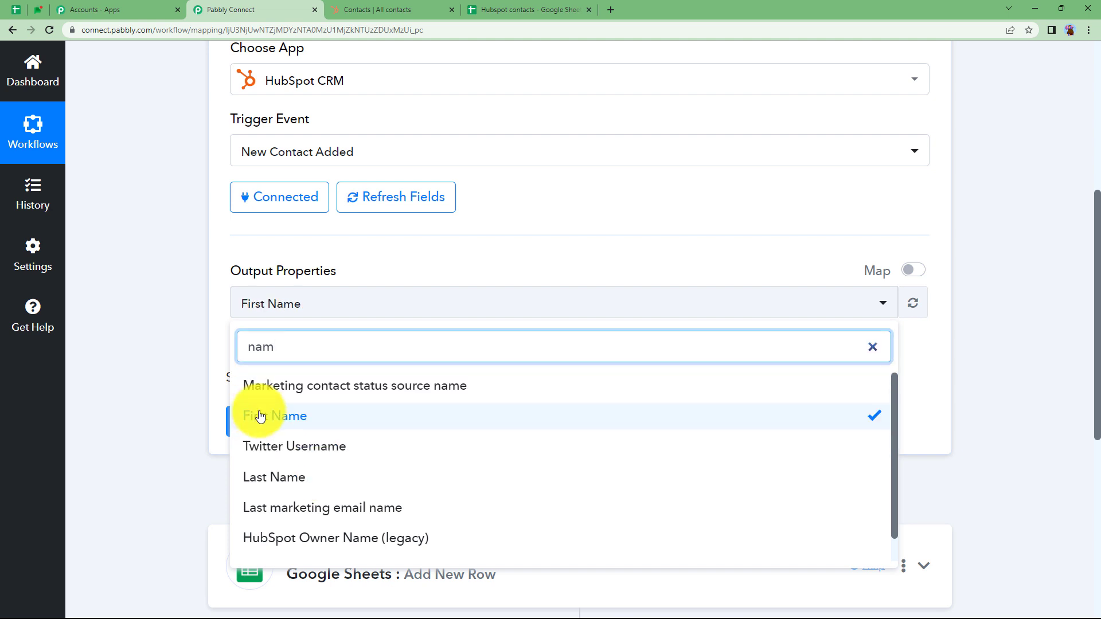
key("BackSpace")
key("BackSpace")
key("BackSpace")
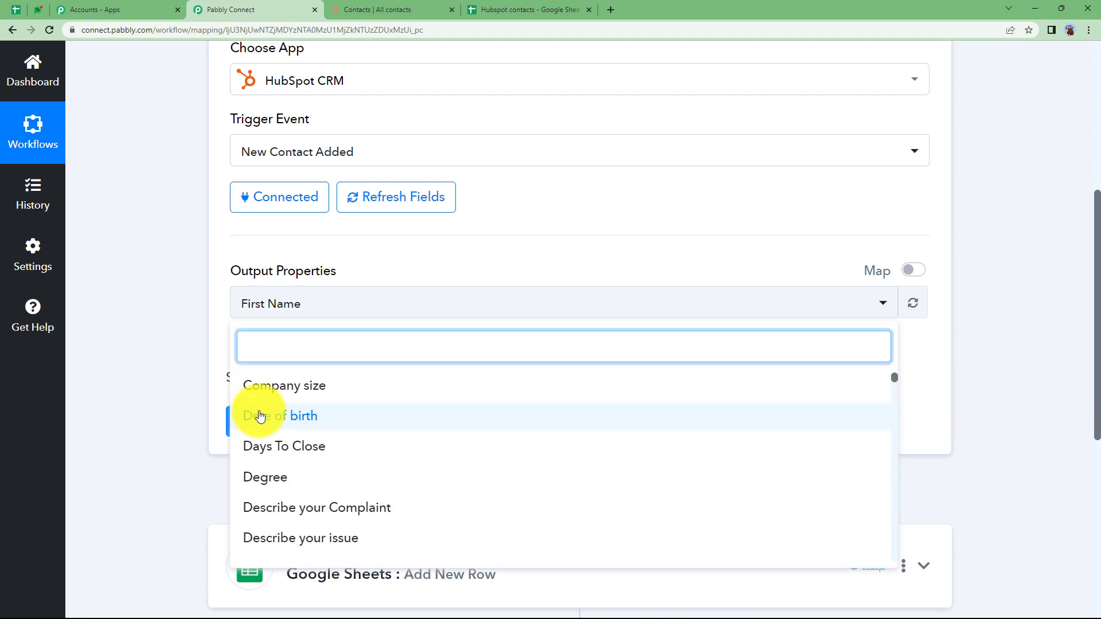
type("name")
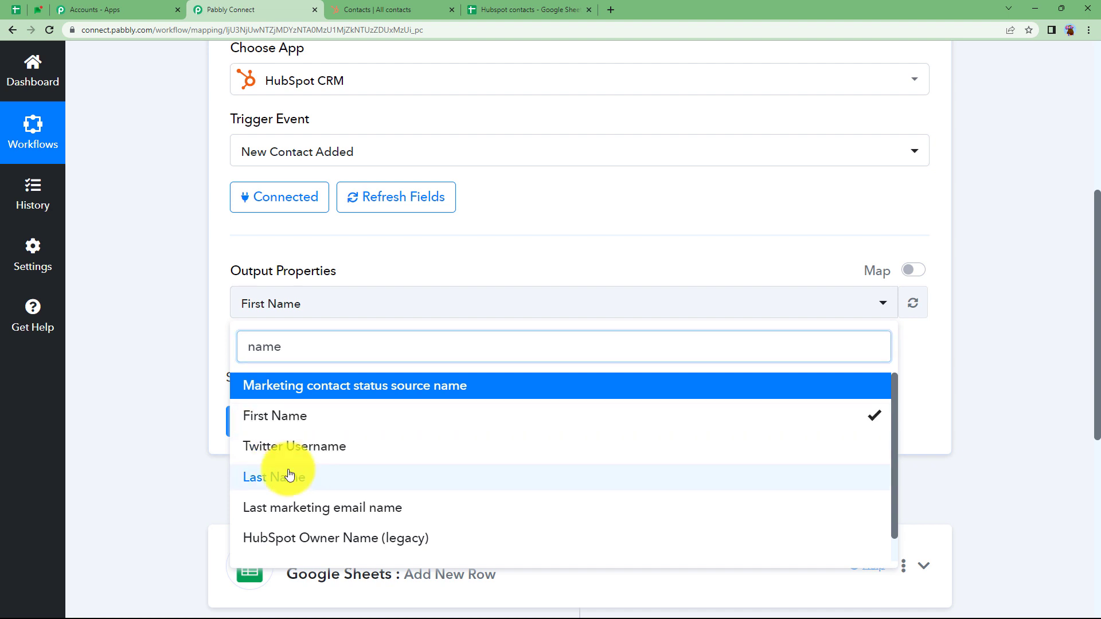
left_click(285, 475)
Step: Find and add Job Title to the trigger's output properties
type("jon")
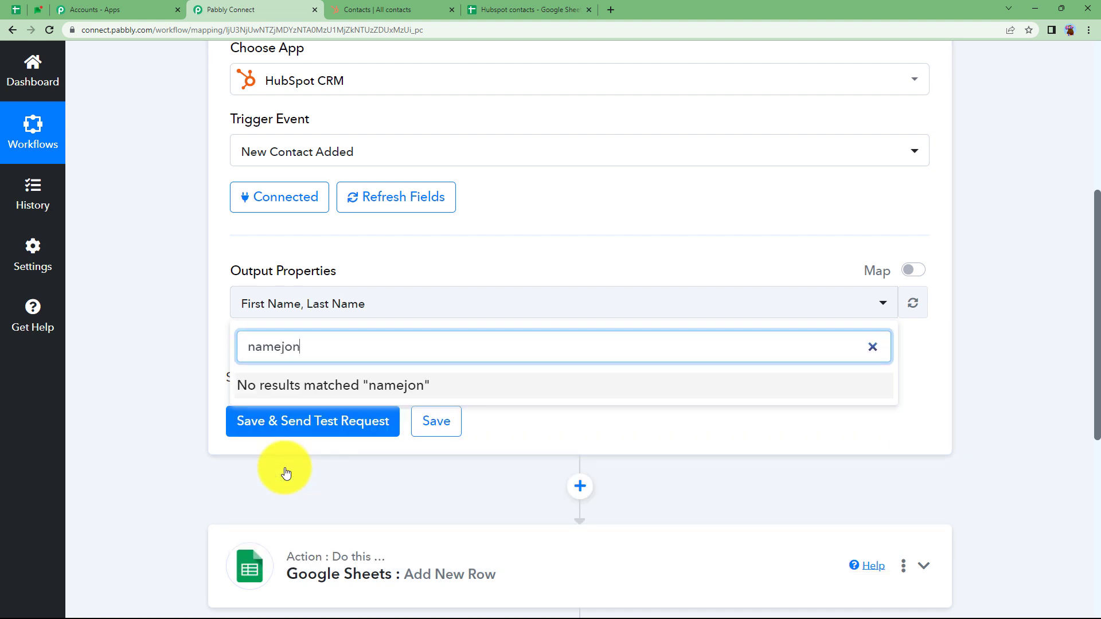
key("BackSpace")
key("BackSpace")
key("BackSpace")
key("BackSpace")
key("BackSpace")
key("BackSpace")
type("job")
left_click(338, 415)
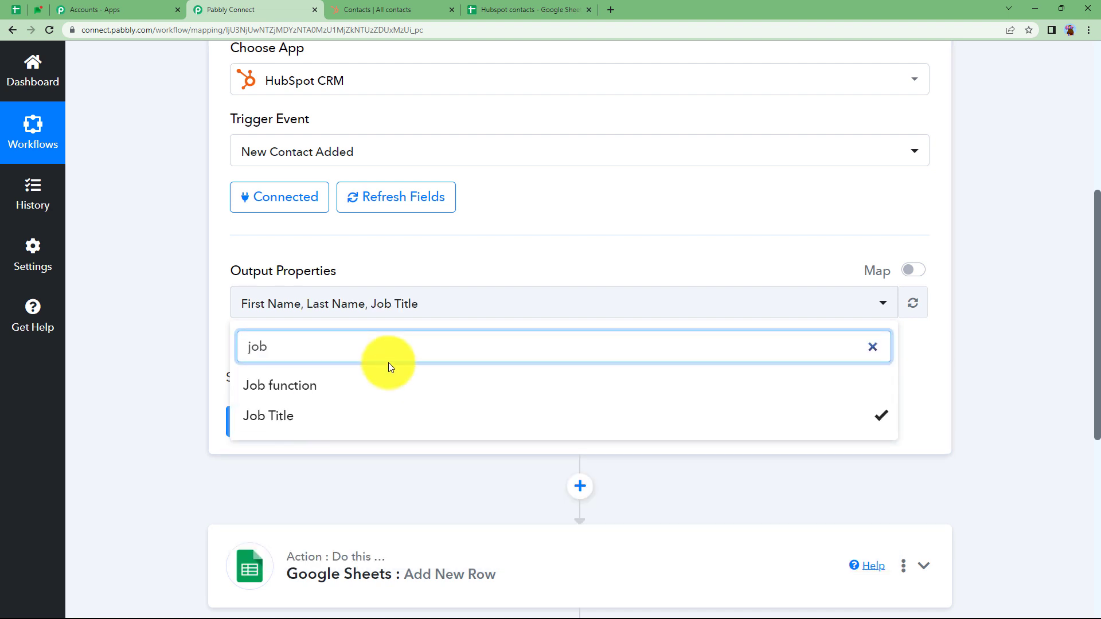
Step: Search the output properties for "email" and add the Email property
key("BackSpace")
key("BackSpace")
key("BackSpace")
type("email")
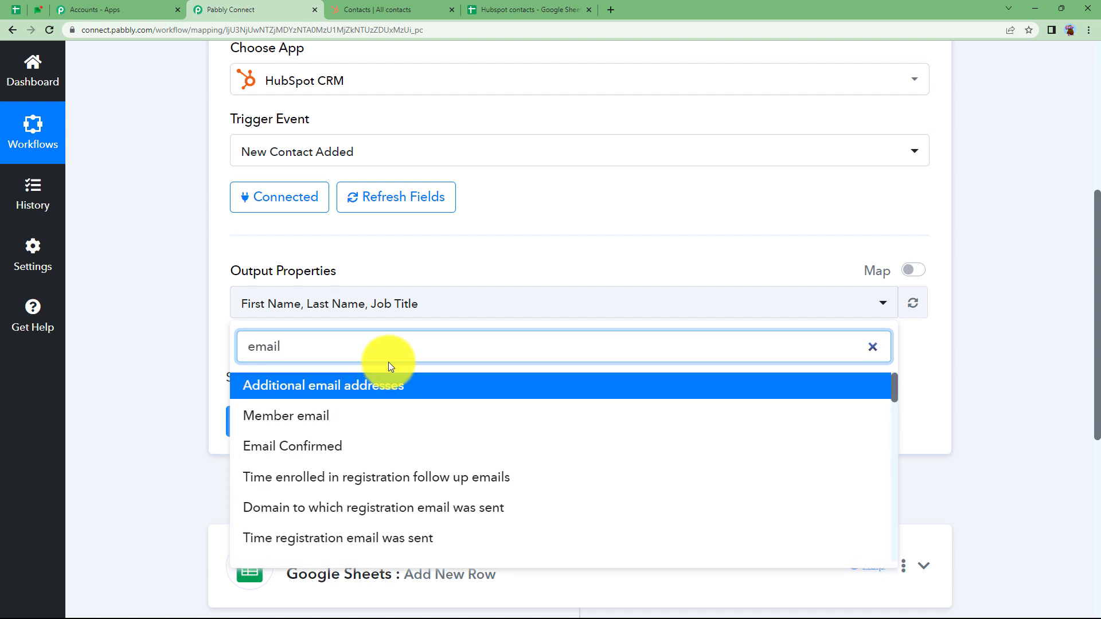
scroll(363, 485, "down", 5)
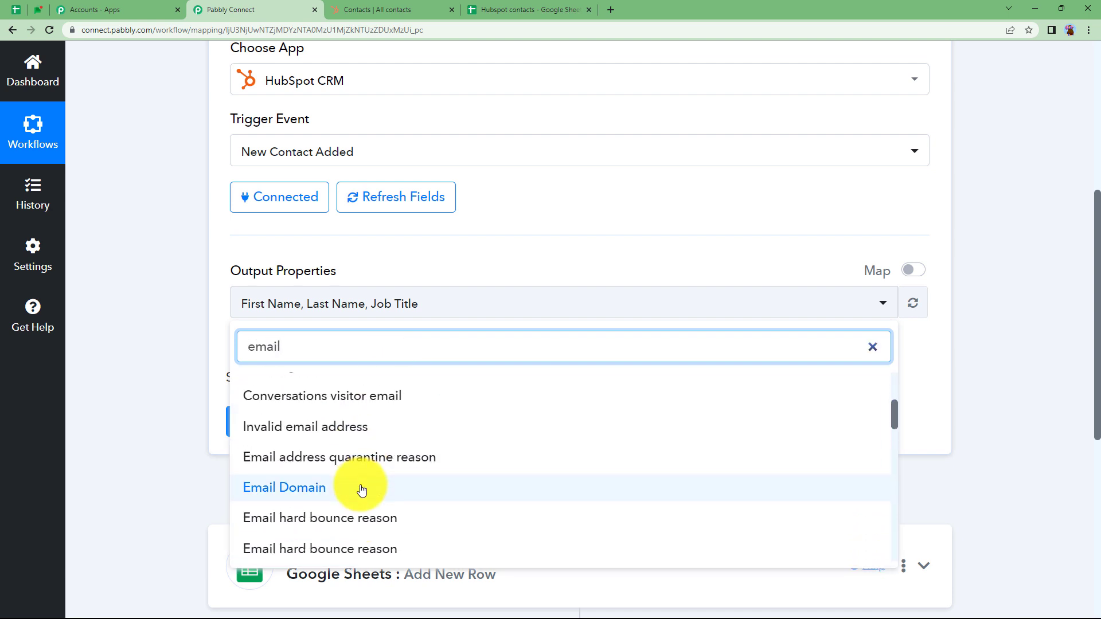
scroll(361, 490, "down", 5)
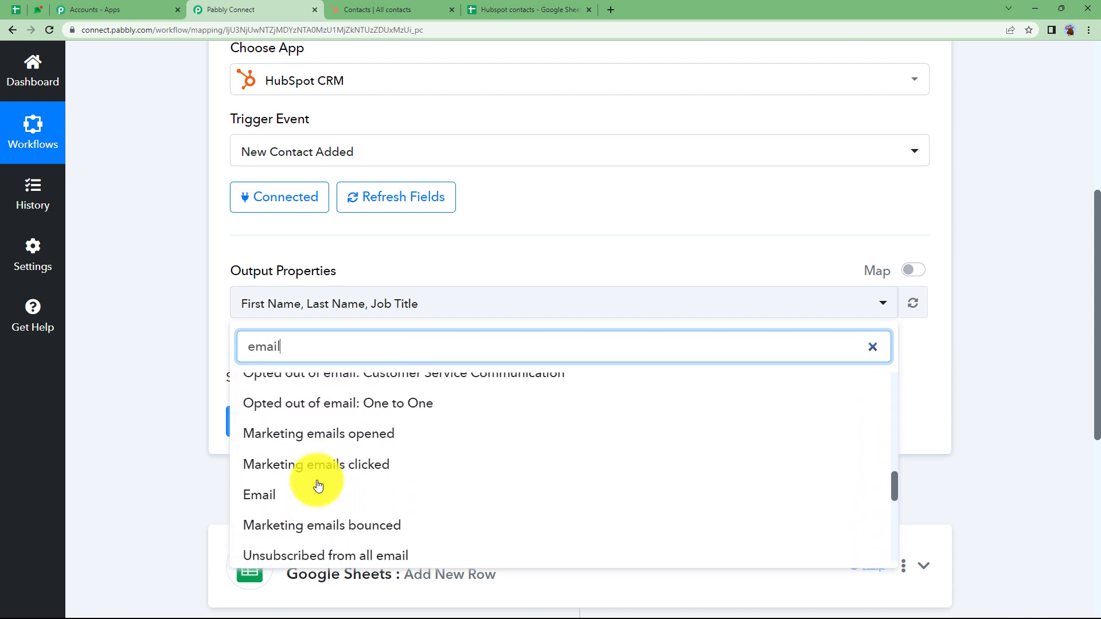
left_click(298, 494)
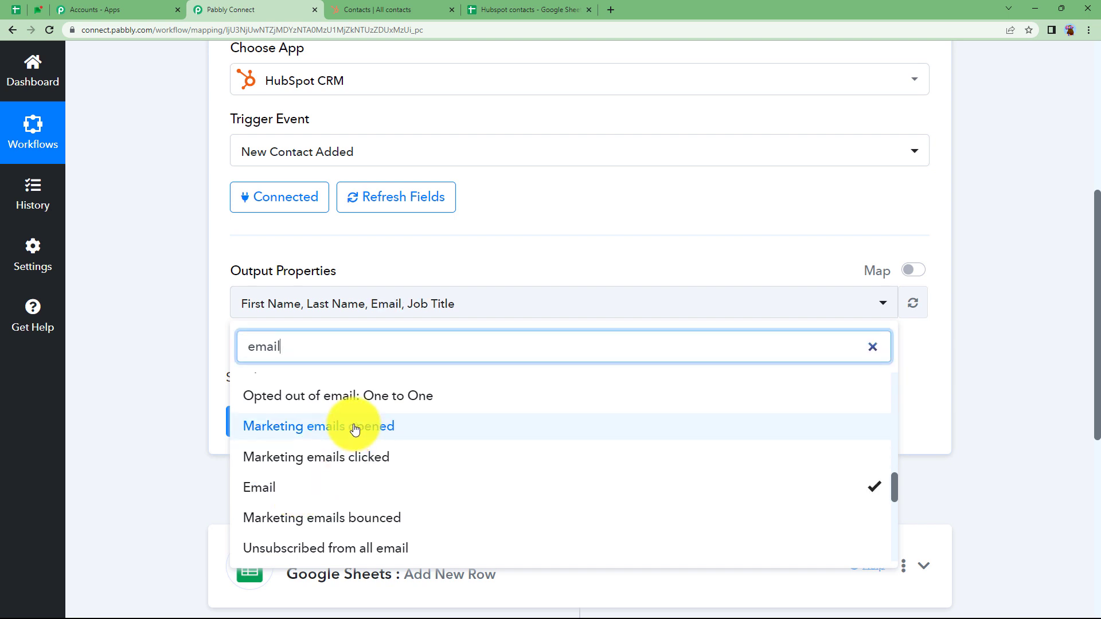
Step: Search the output properties for "number", add Phone Number, and clear the search text
key("BackSpace")
key("BackSpace")
key("BackSpace")
key("BackSpace")
key("BackSpace")
type("n")
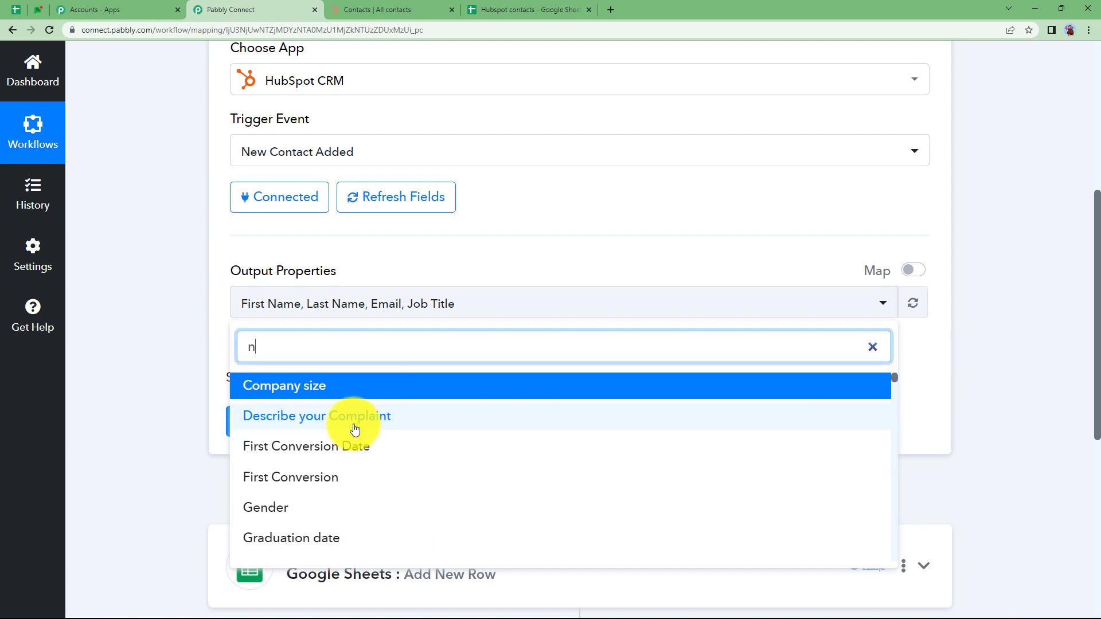
type("umbe")
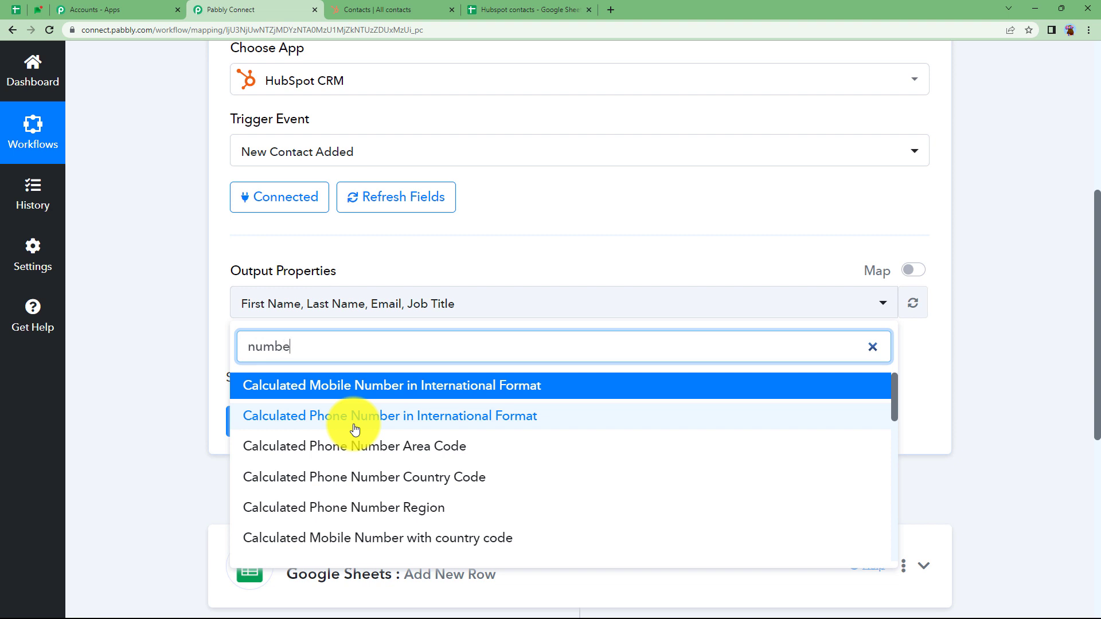
type("r")
scroll(363, 464, "down", 5)
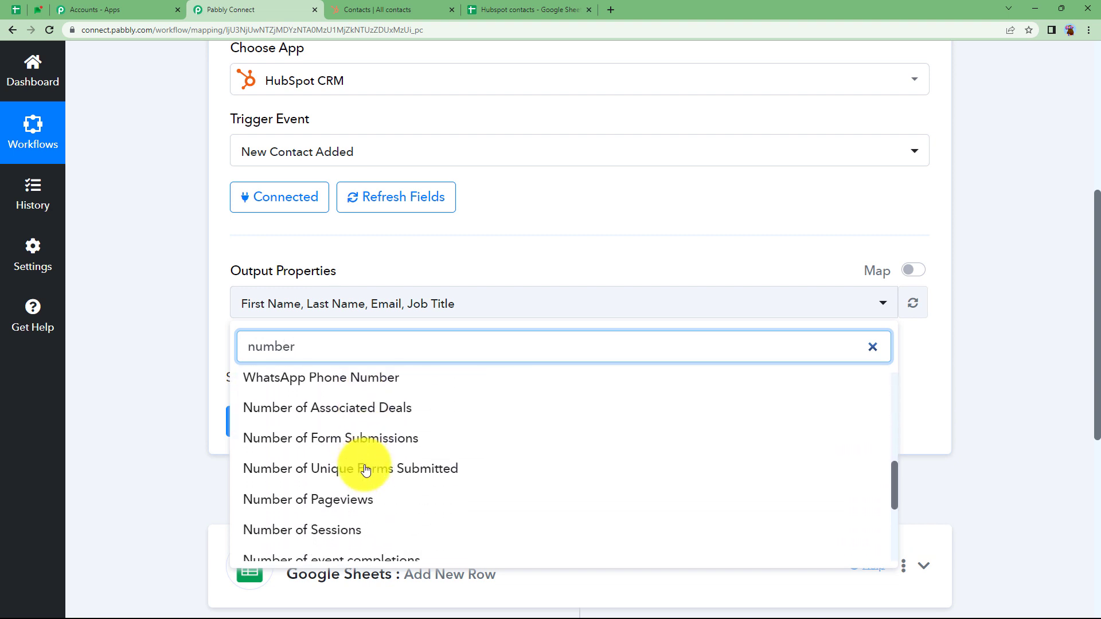
scroll(364, 467, "down", 4)
left_click(339, 426)
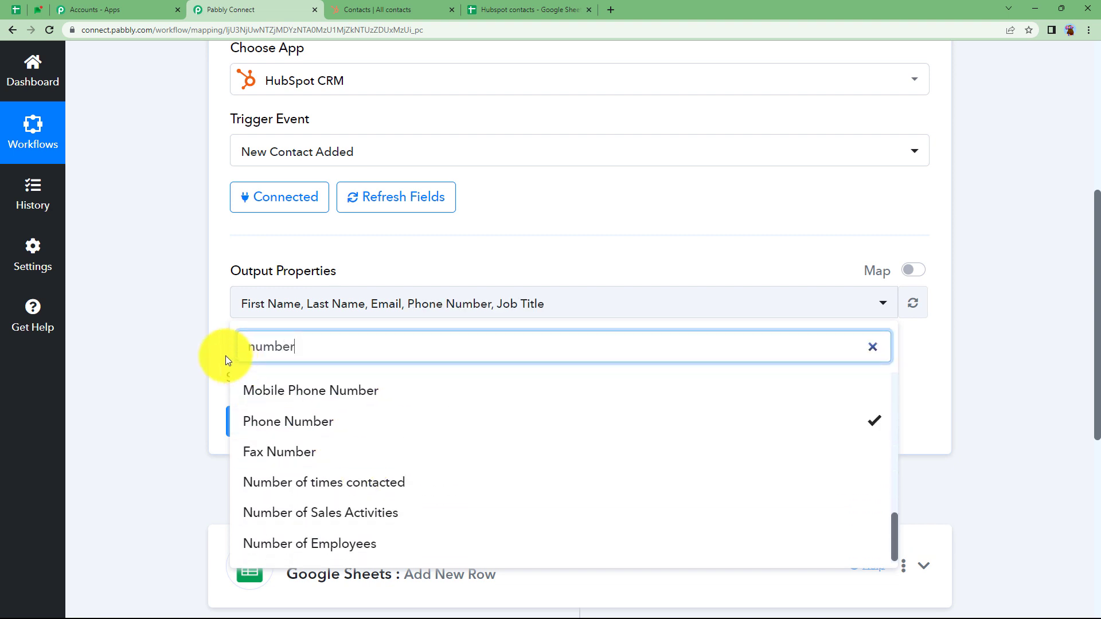
key("BackSpace")
key("BackSpace")
key("BackSpace")
key("BackSpace")
key("BackSpace")
key("BackSpace")
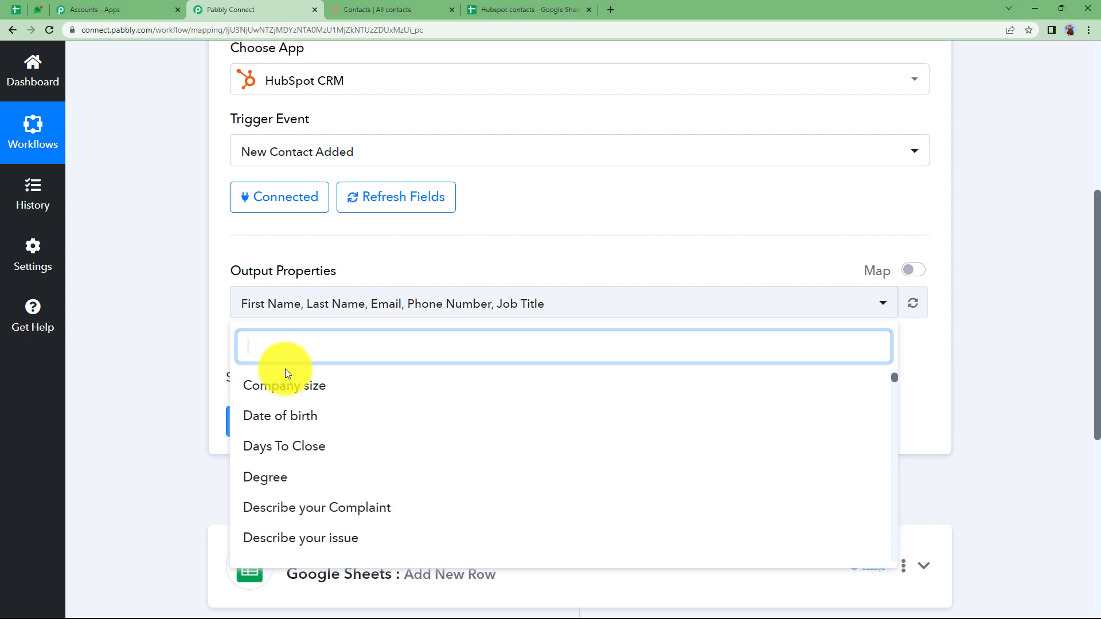
Step: Check the column headers in the Hubspot contacts spreadsheet and return to the workflow
left_click(504, 10)
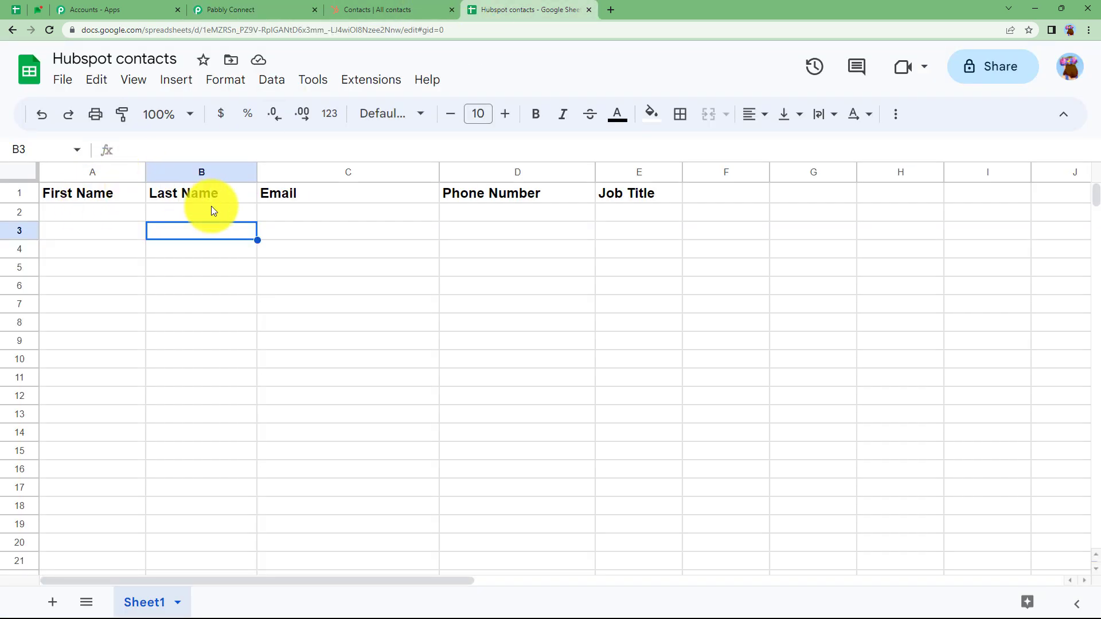
left_click(252, 10)
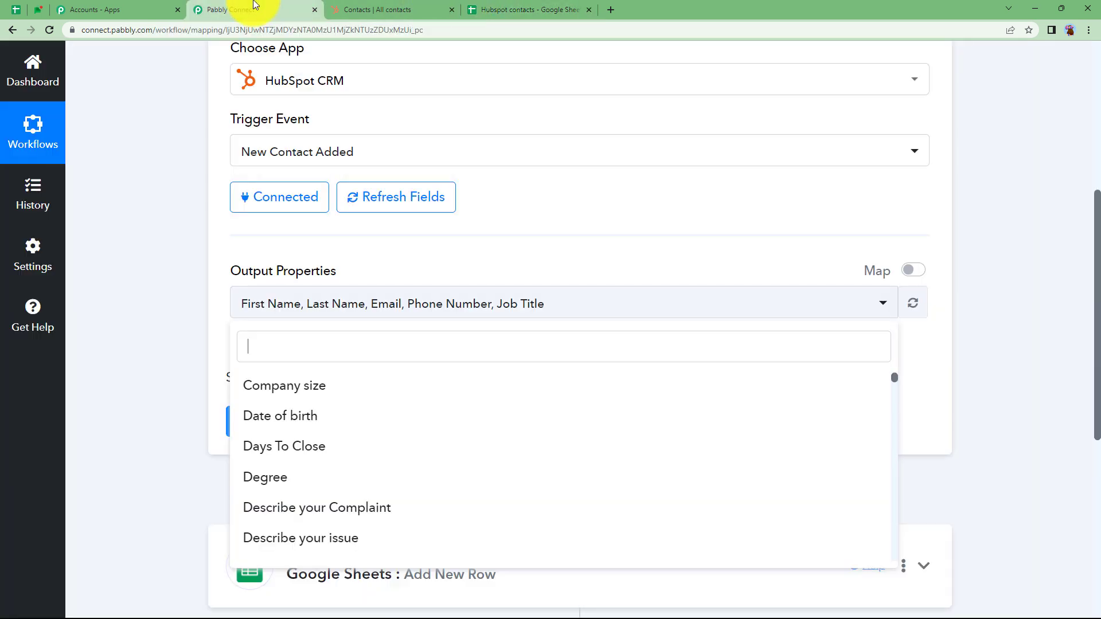
Step: Close the output property choices, save the trigger with a test request, and review the received contact data
left_click(215, 326)
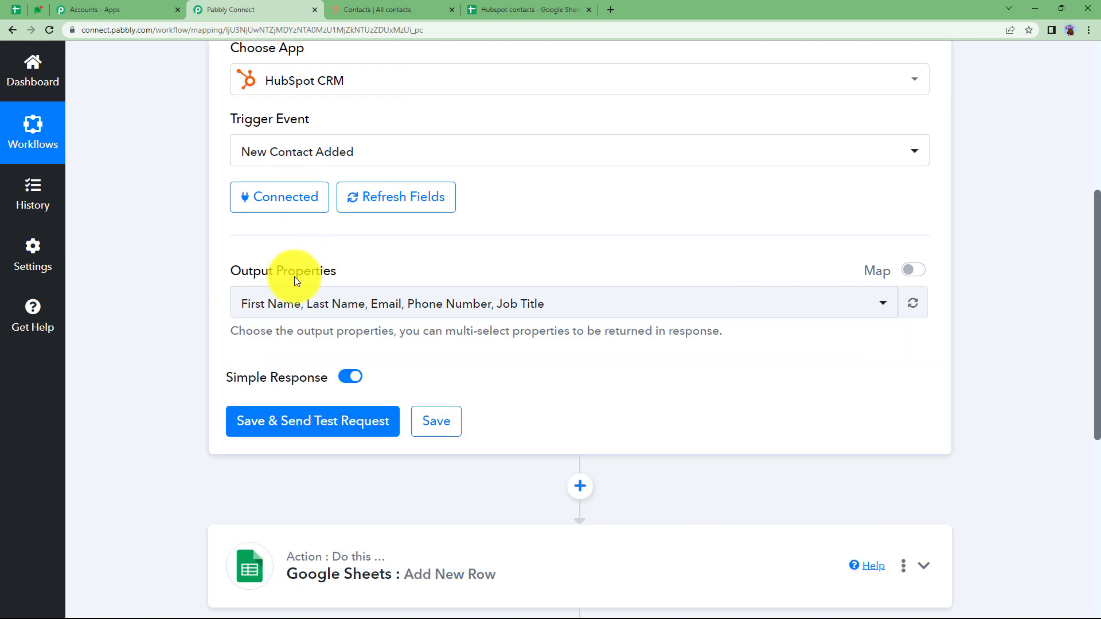
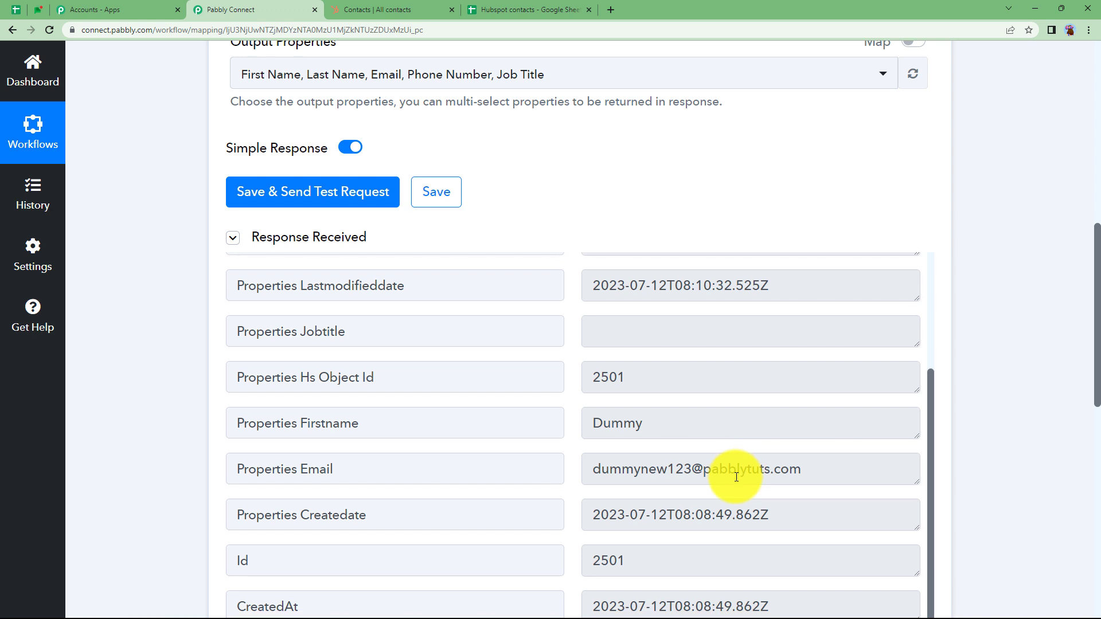
scroll(736, 477, "up", 3)
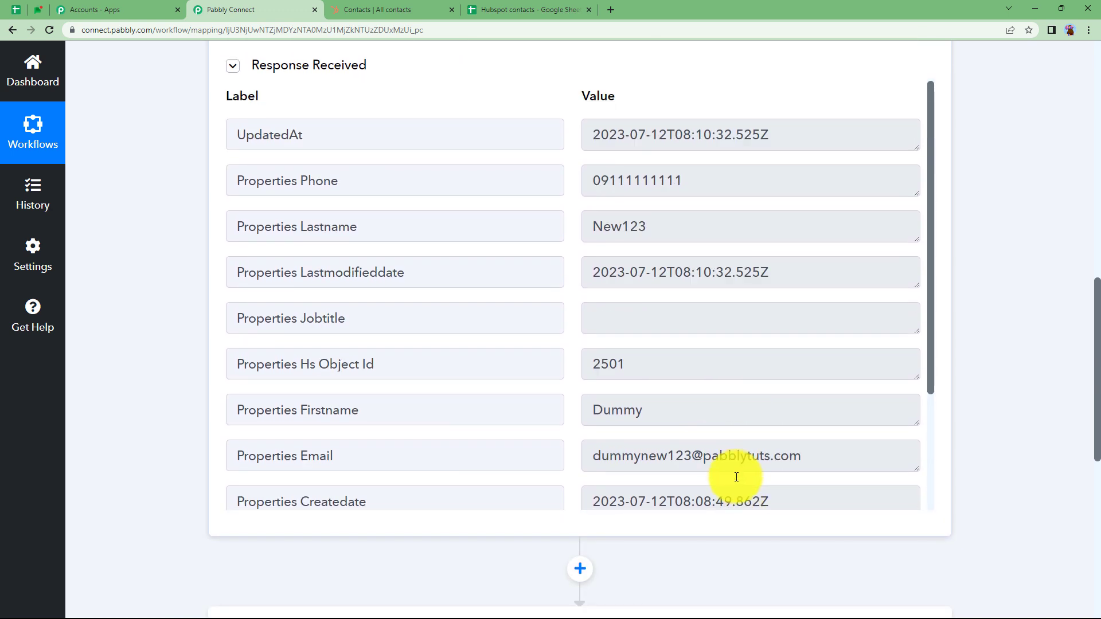
scroll(164, 442, "up", 4)
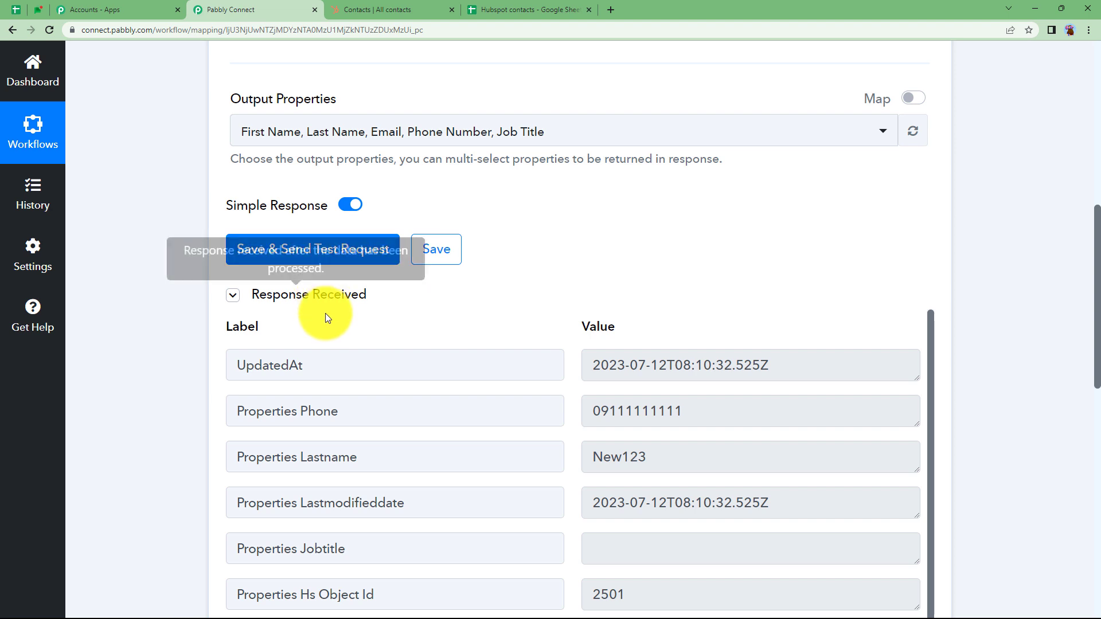
Step: Switch to HubSpot and fill the new contact's email, first name and last name from the saved address suggestion
left_click(396, 10)
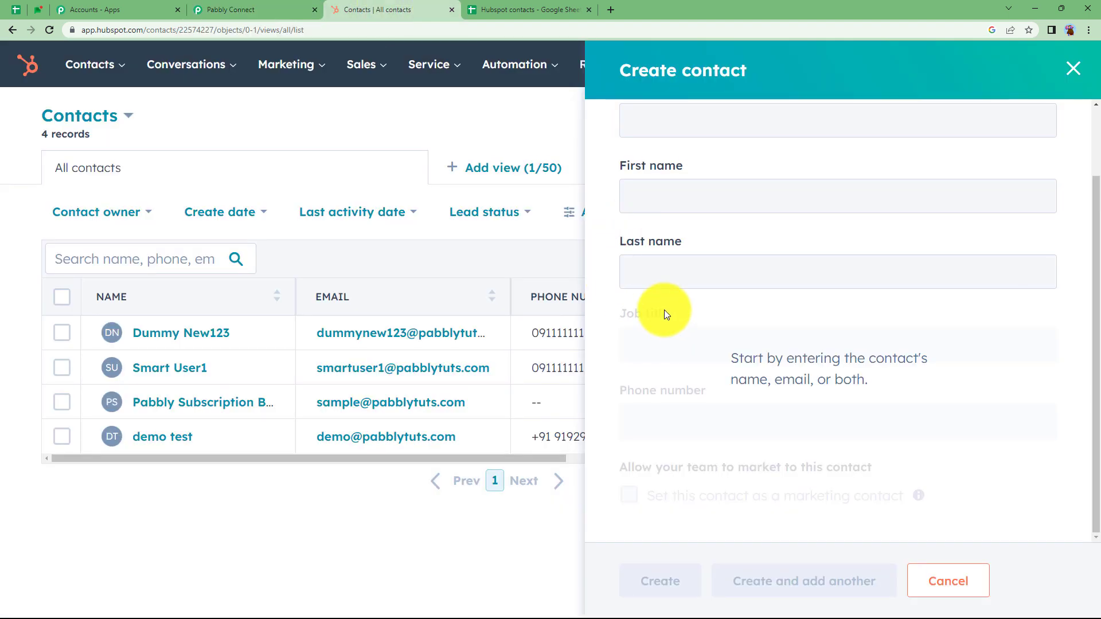
scroll(669, 315, "up", 2)
left_click(661, 195)
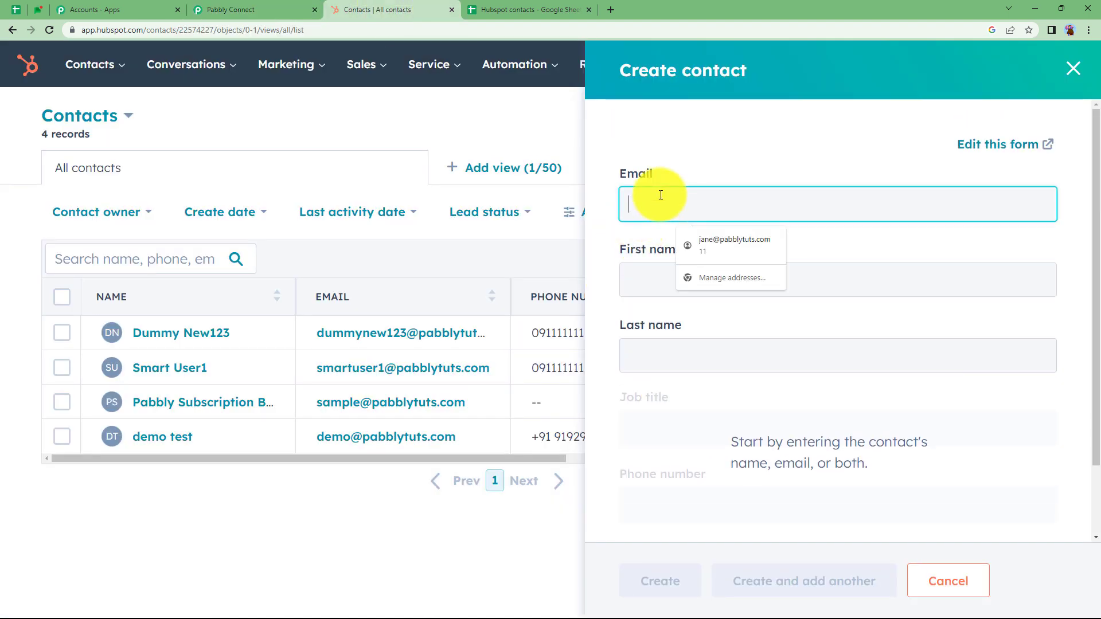
left_click(698, 241)
scroll(694, 331, "down", 2)
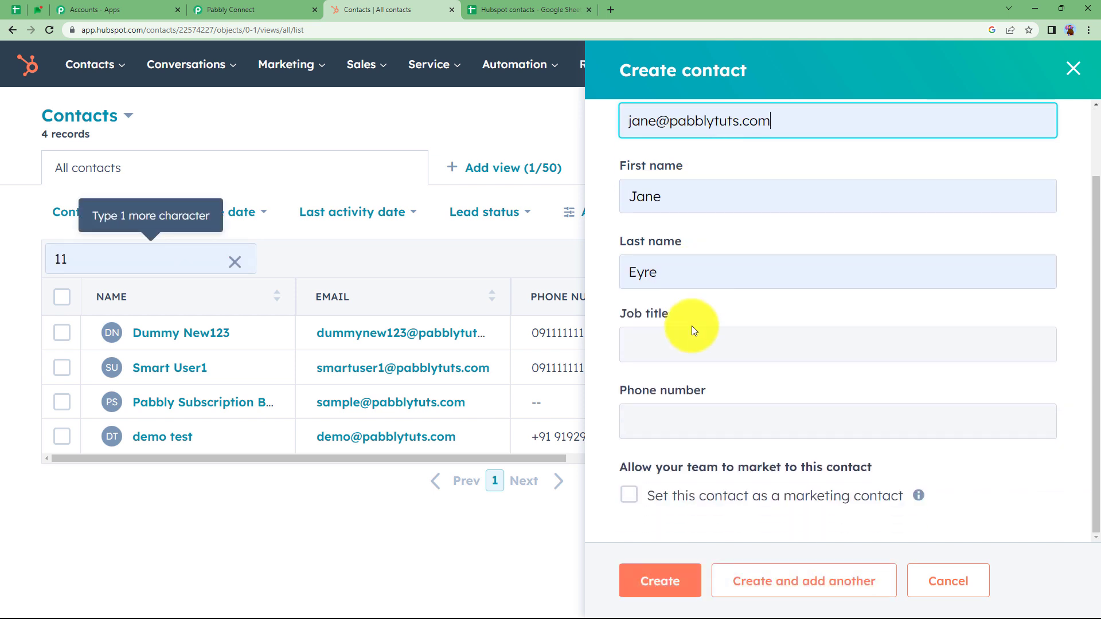
Step: Enter Designer as the job title, add the contact's phone number, and create the contact
left_click(690, 335)
type("Designer")
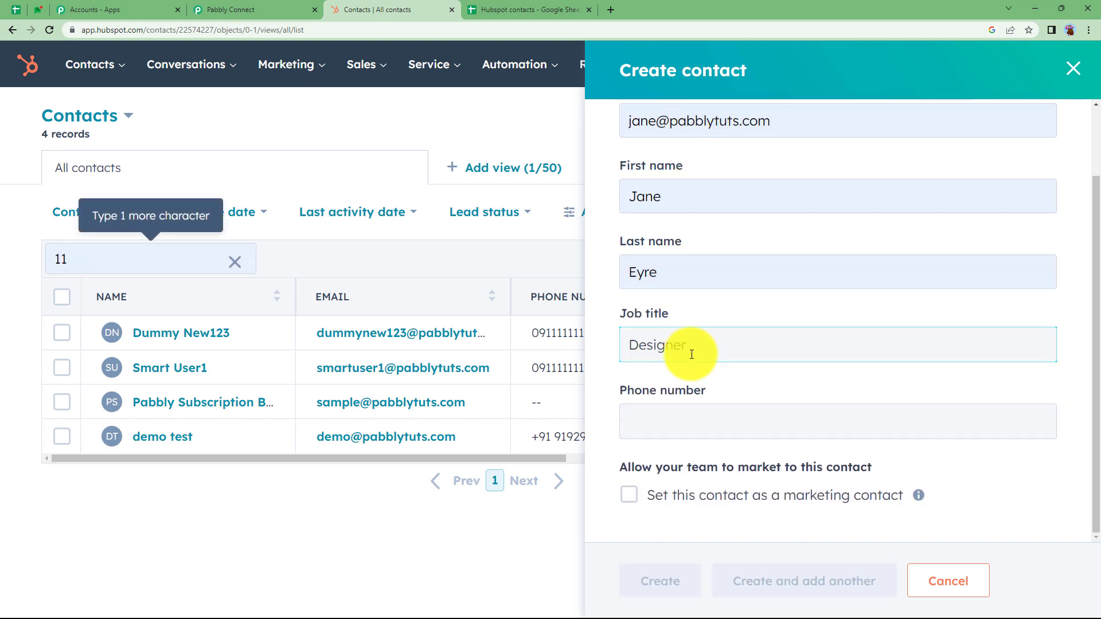
left_click(683, 423)
key("ctrl+v")
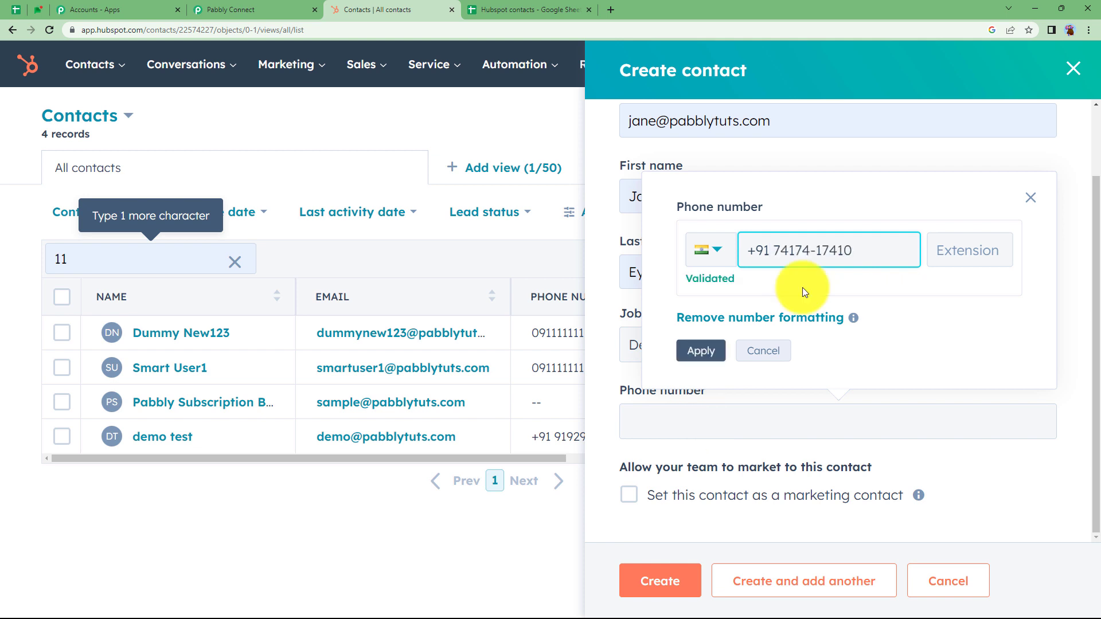
left_click(717, 354)
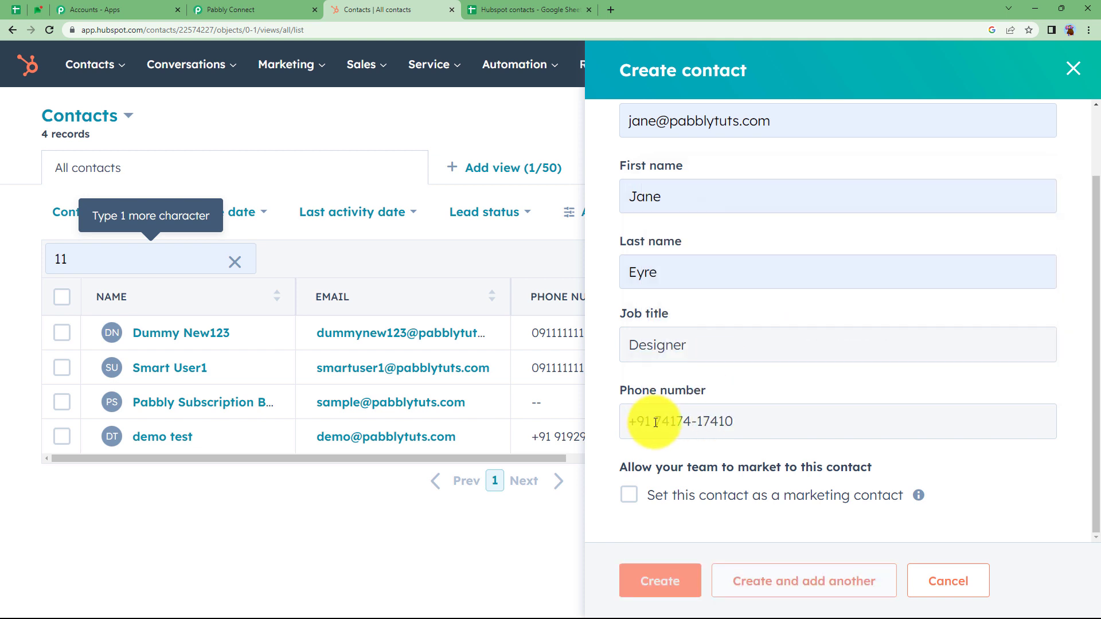
left_click(676, 572)
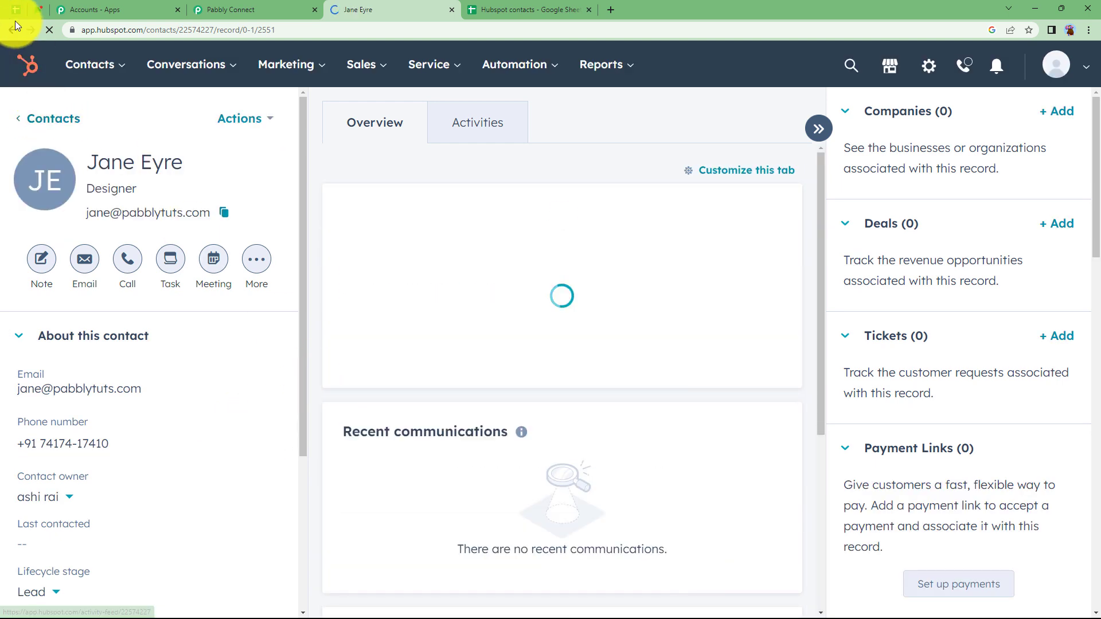
Step: Check the new contact in the HubSpot contacts list, and resend the trigger's test request in Pabbly Connect
left_click(30, 119)
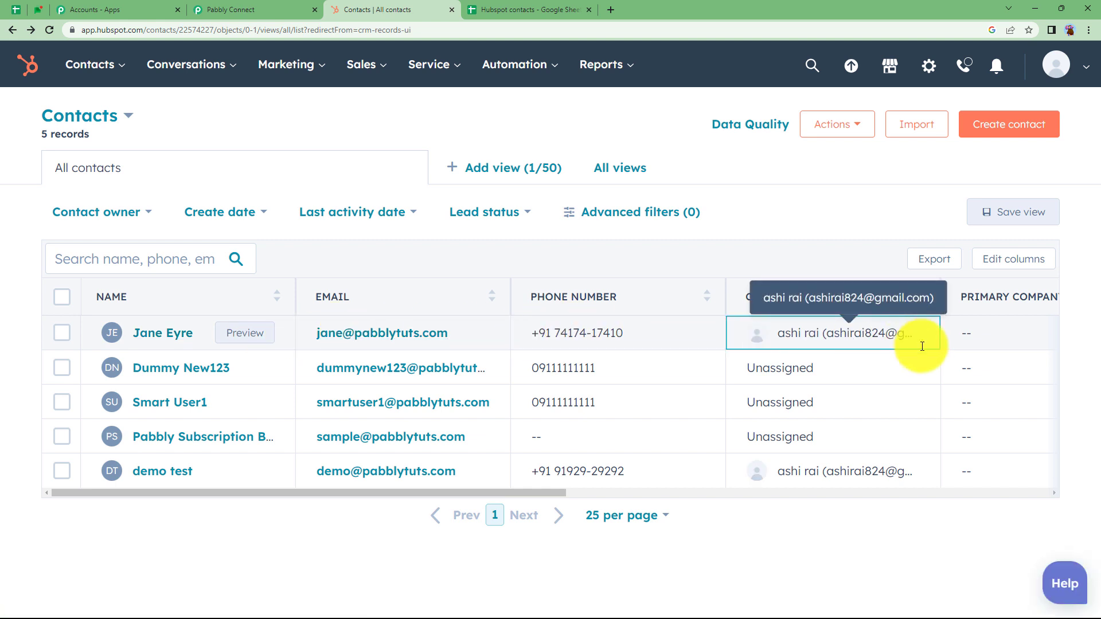
left_click_drag(546, 492, 78, 571)
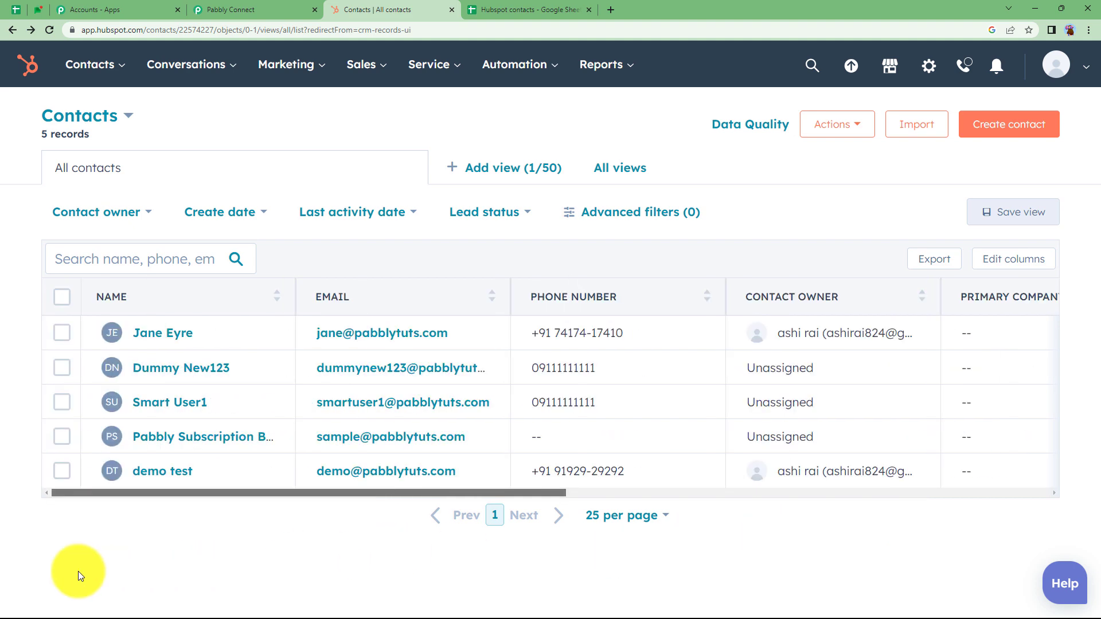
left_click(308, 5)
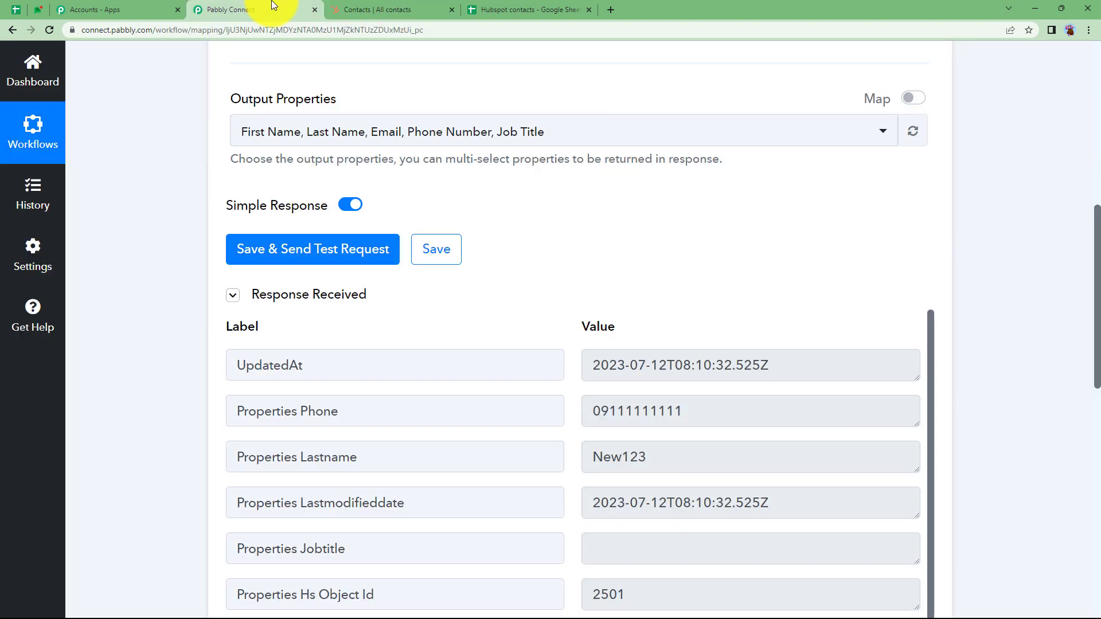
left_click(296, 265)
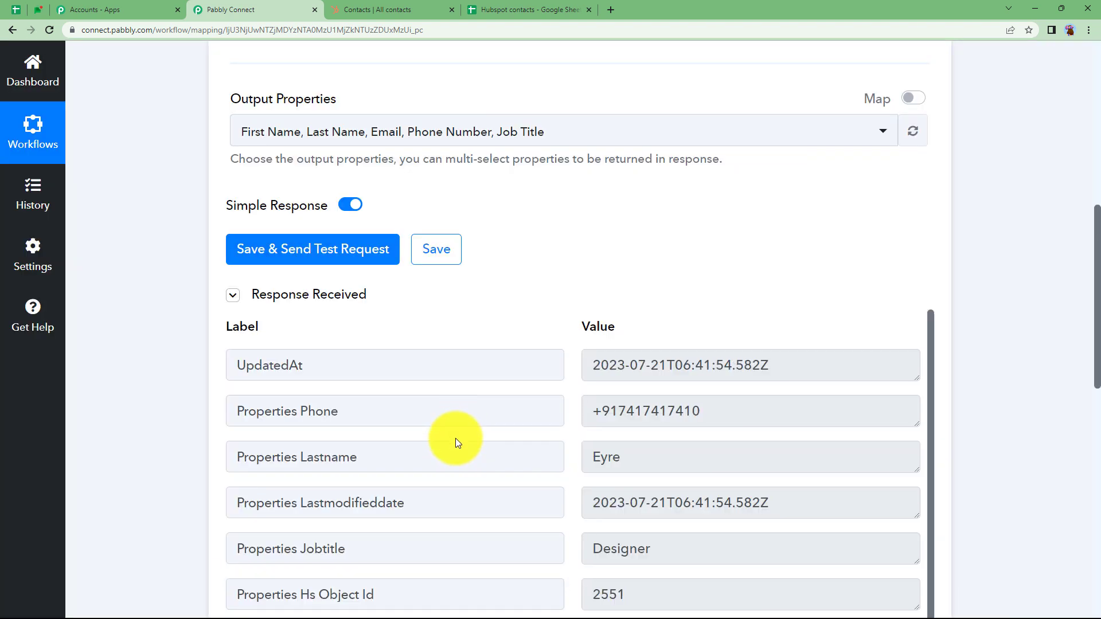
Step: Review the phone, last name, job title, first name and email values in the trigger's received response
scroll(212, 436, "down", 3)
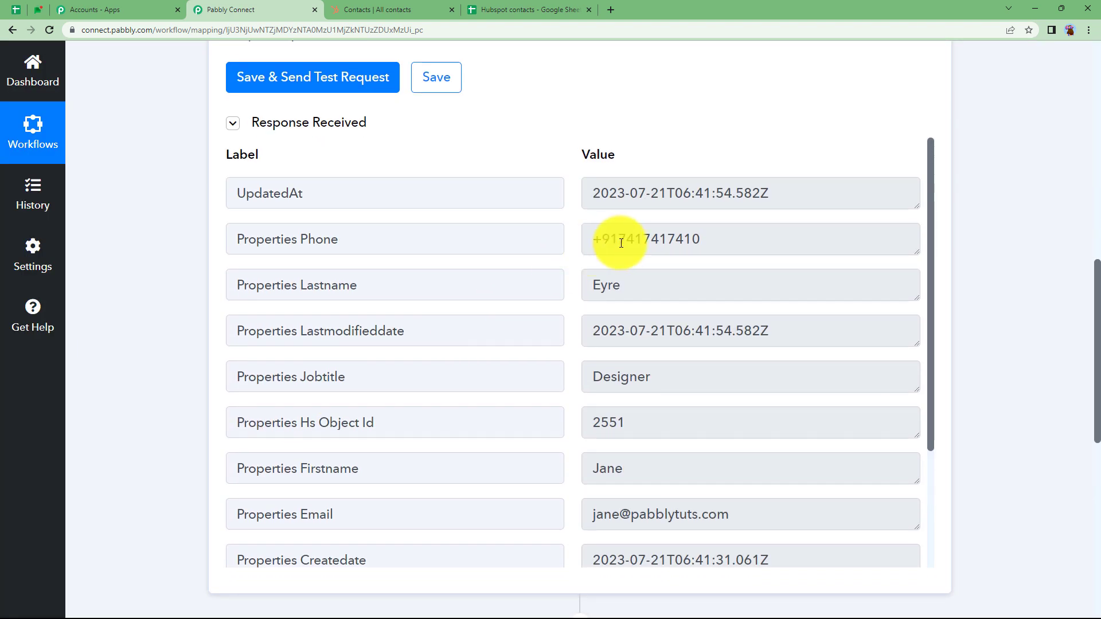
triple_click(708, 239)
left_click_drag(631, 285, 555, 297)
left_click_drag(685, 377, 560, 380)
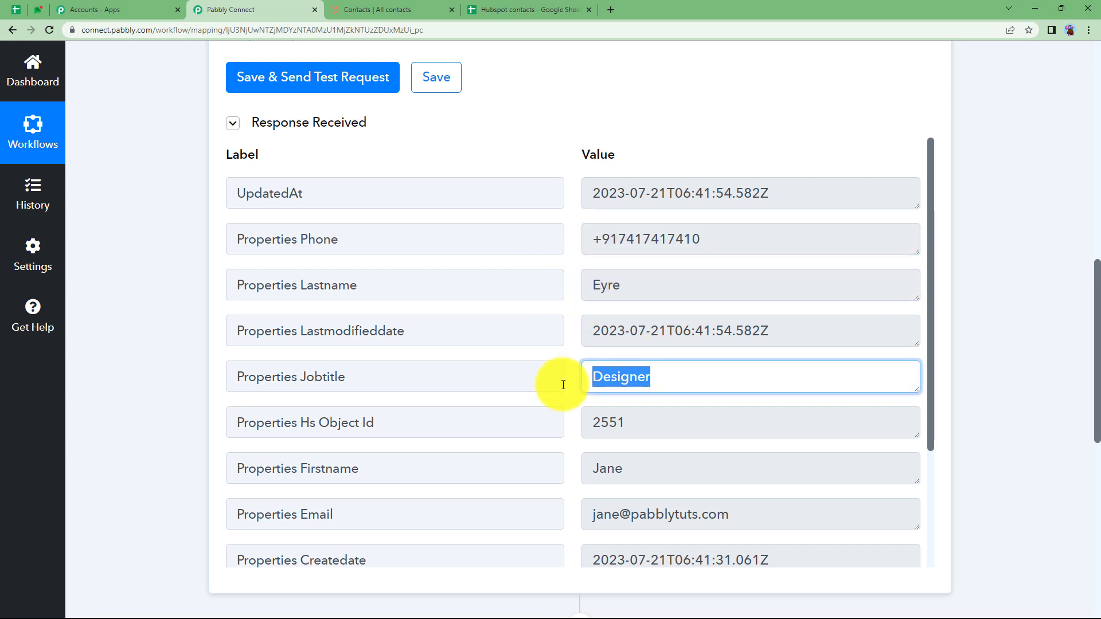
scroll(573, 382, "down", 2)
left_click_drag(630, 355, 550, 368)
left_click_drag(794, 398, 546, 432)
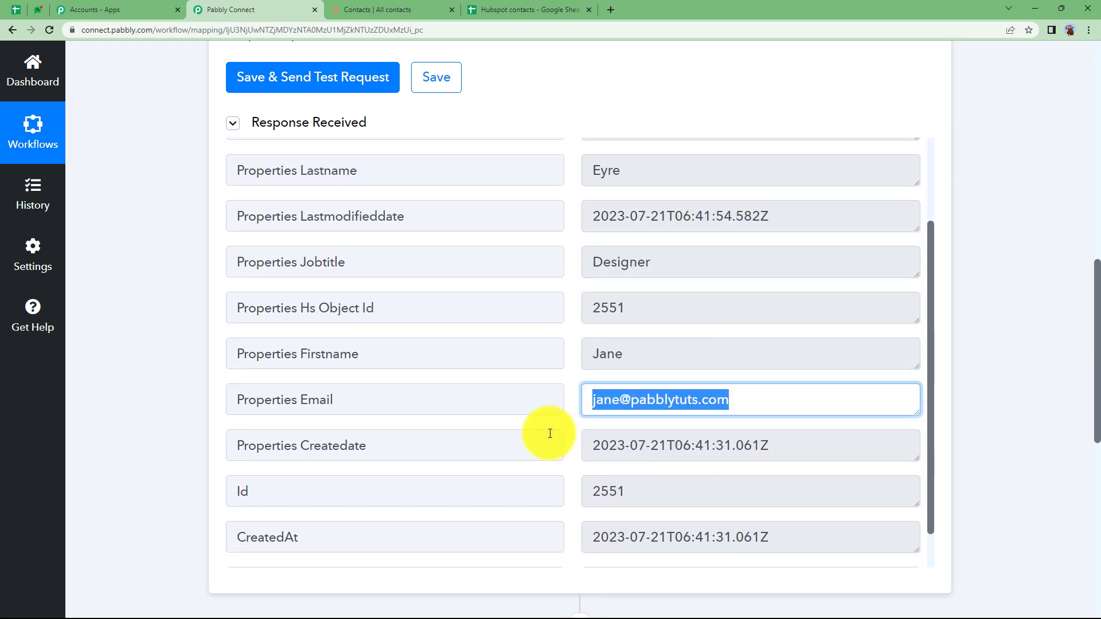
Step: Compare the selected output properties with the additional creation date values in the trigger response
scroll(147, 460, "up", 4)
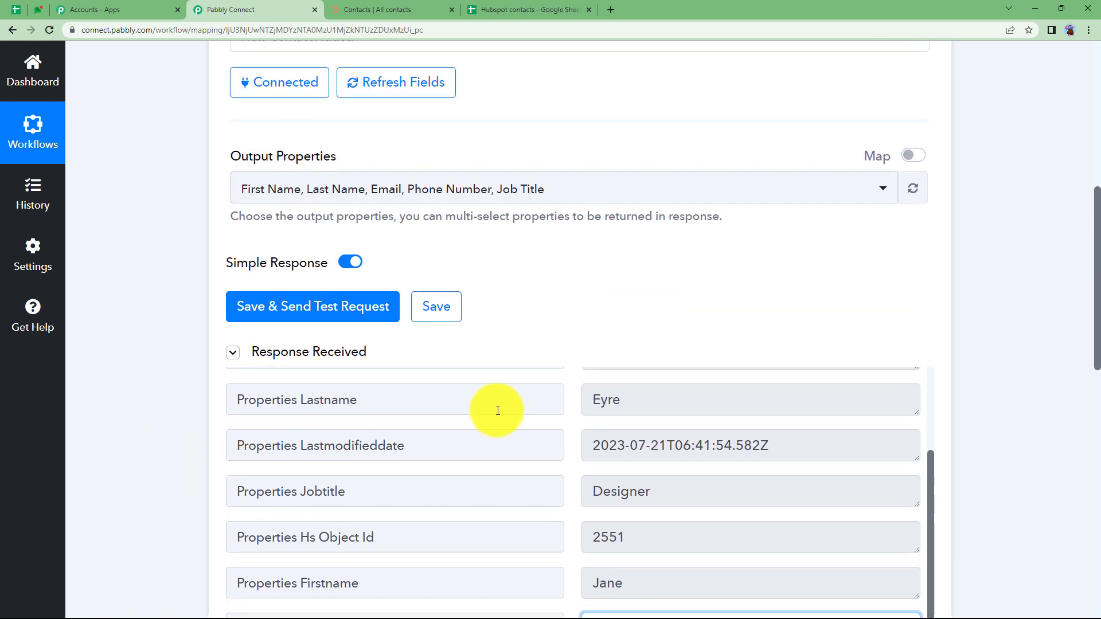
scroll(174, 513, "up", 1)
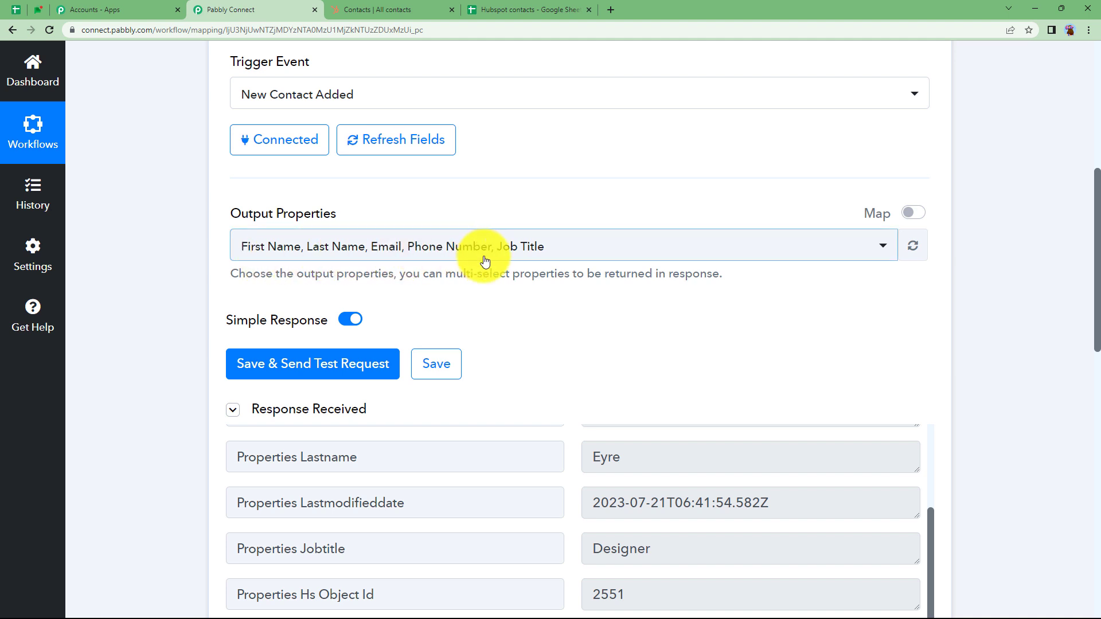
scroll(224, 383, "down", 6)
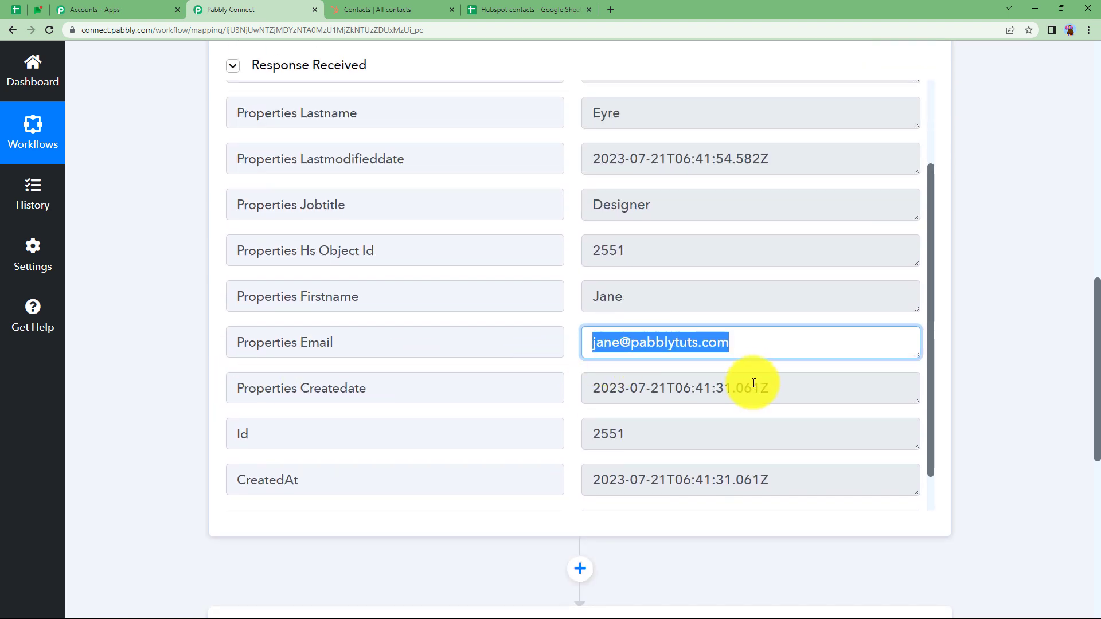
left_click_drag(819, 394, 543, 417)
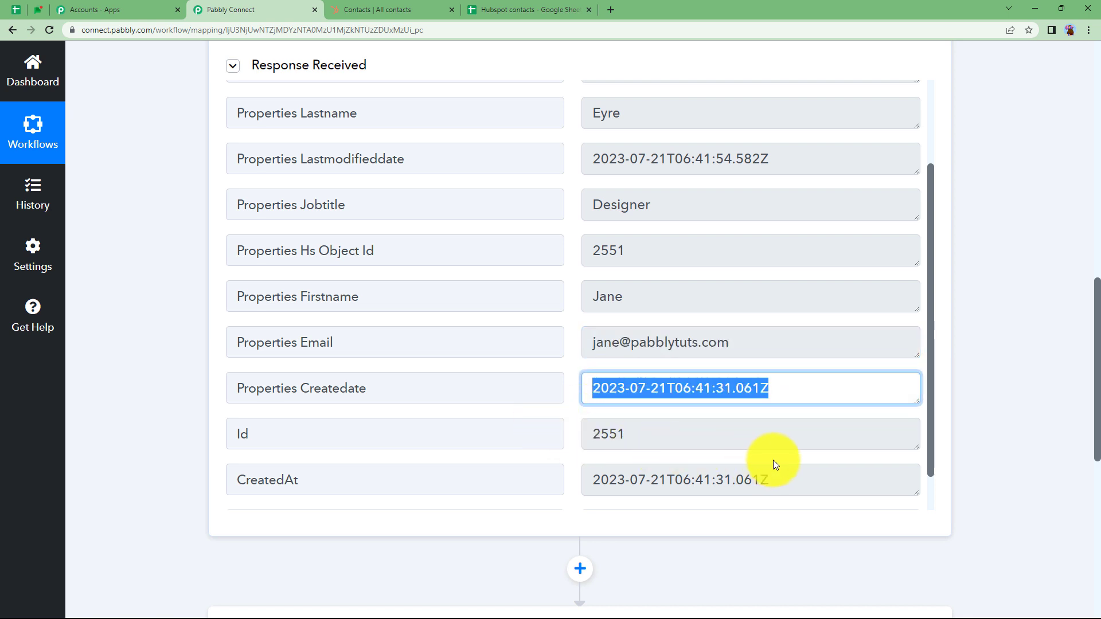
left_click_drag(773, 480, 536, 413)
scroll(567, 290, "up", 2)
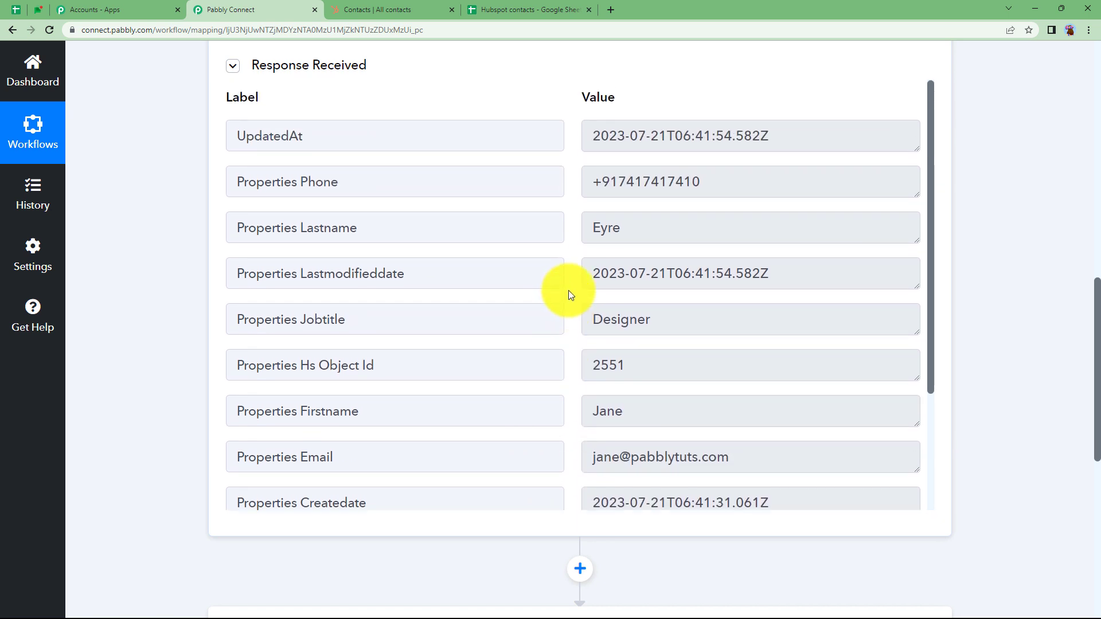
Step: Collapse the HubSpot CRM trigger and expand the Google Sheets Add New Row action
scroll(195, 281, "up", 8)
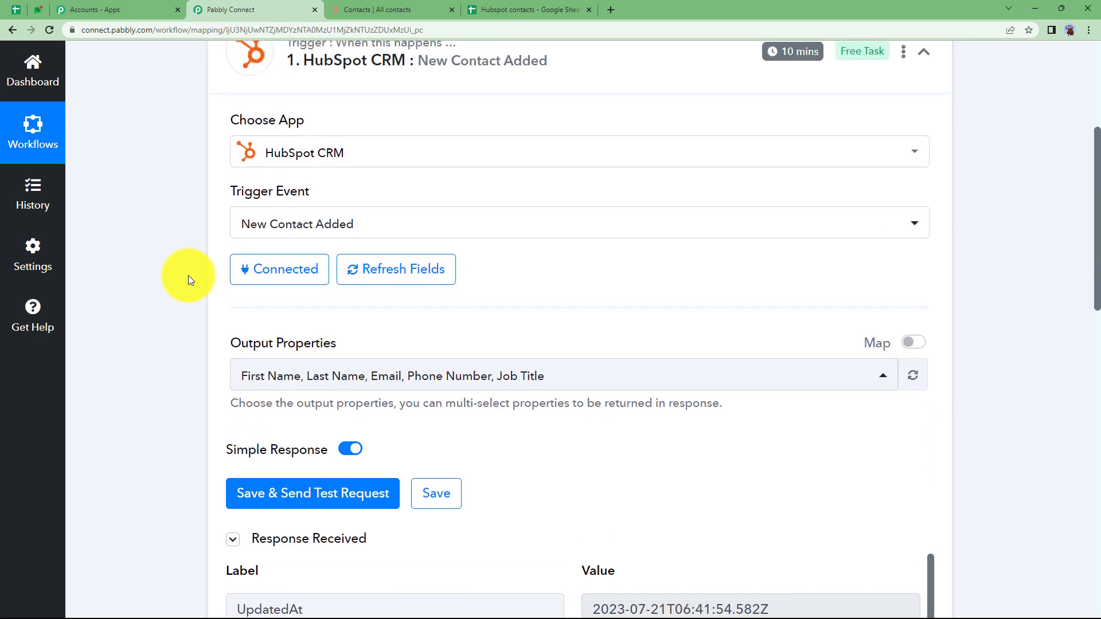
scroll(190, 280, "up", 3)
left_click(412, 229)
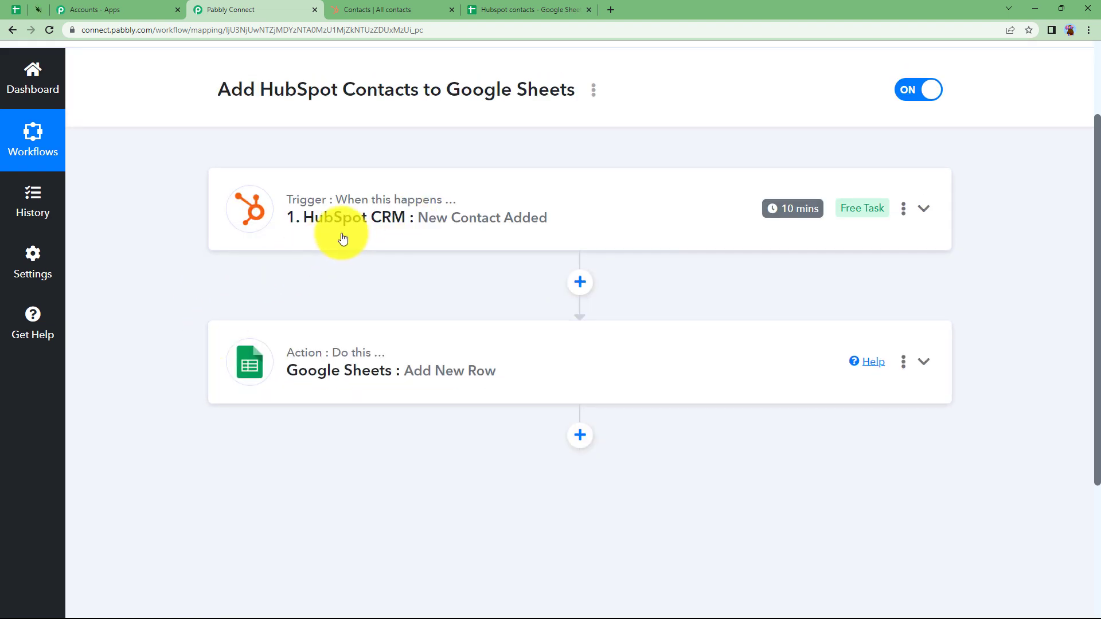
left_click(436, 344)
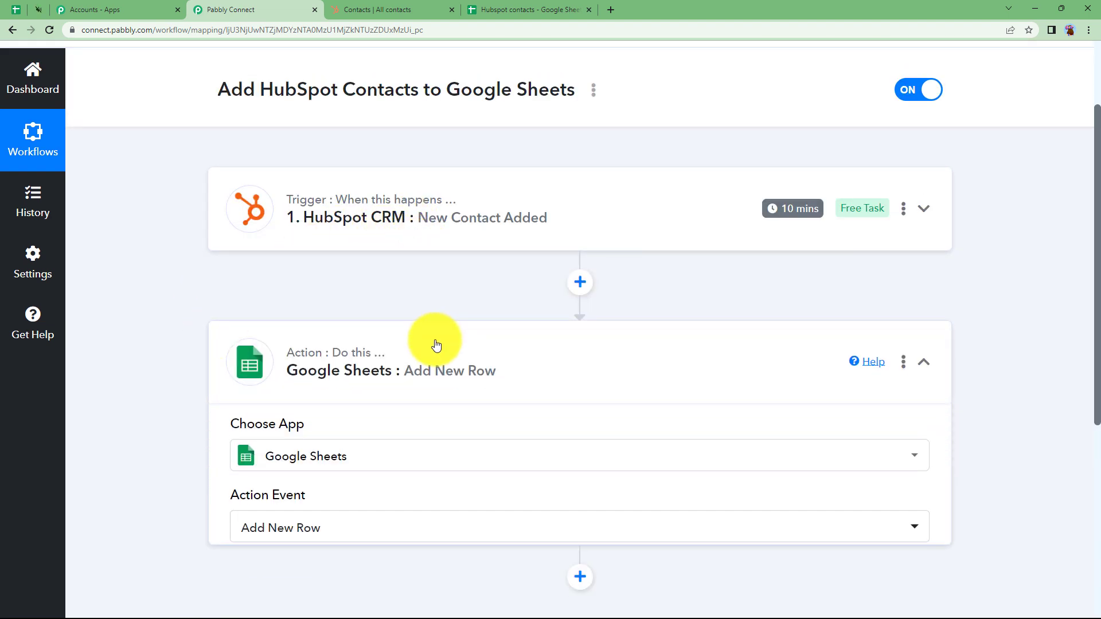
scroll(179, 453, "down", 3)
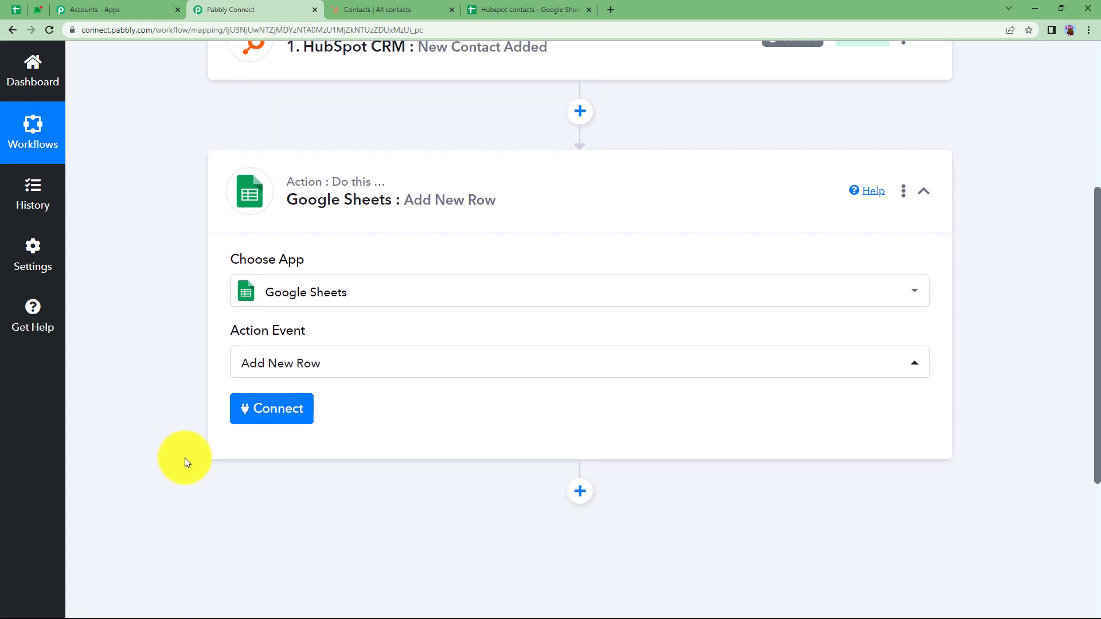
Step: Add a new Google Sheets connection by signing in with Google and allowing access for Pabbly Connect
left_click(278, 417)
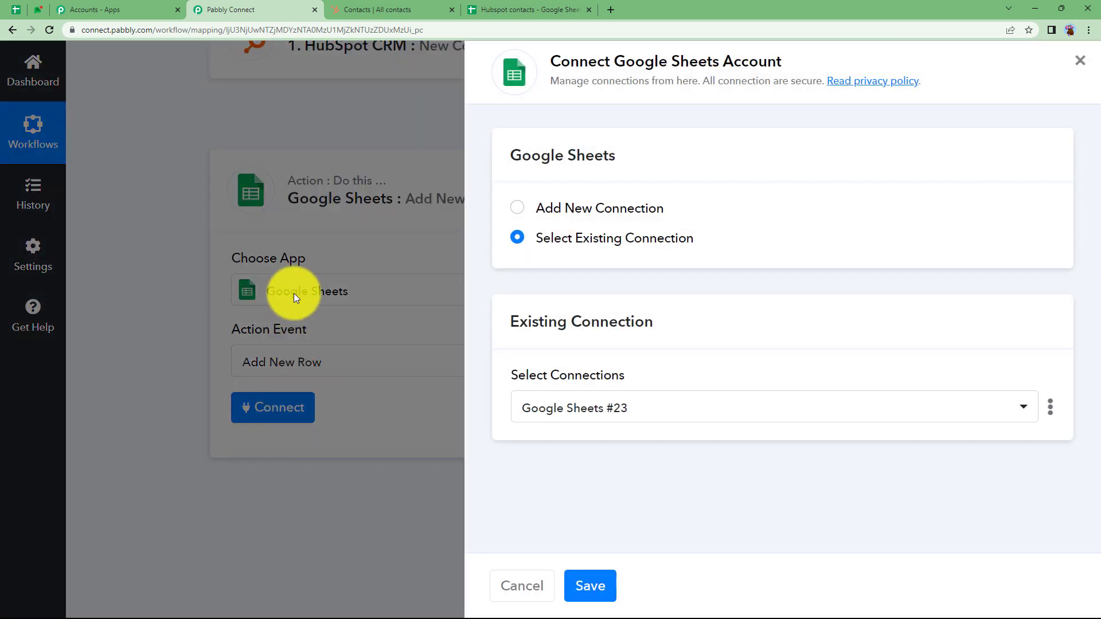
left_click(557, 209)
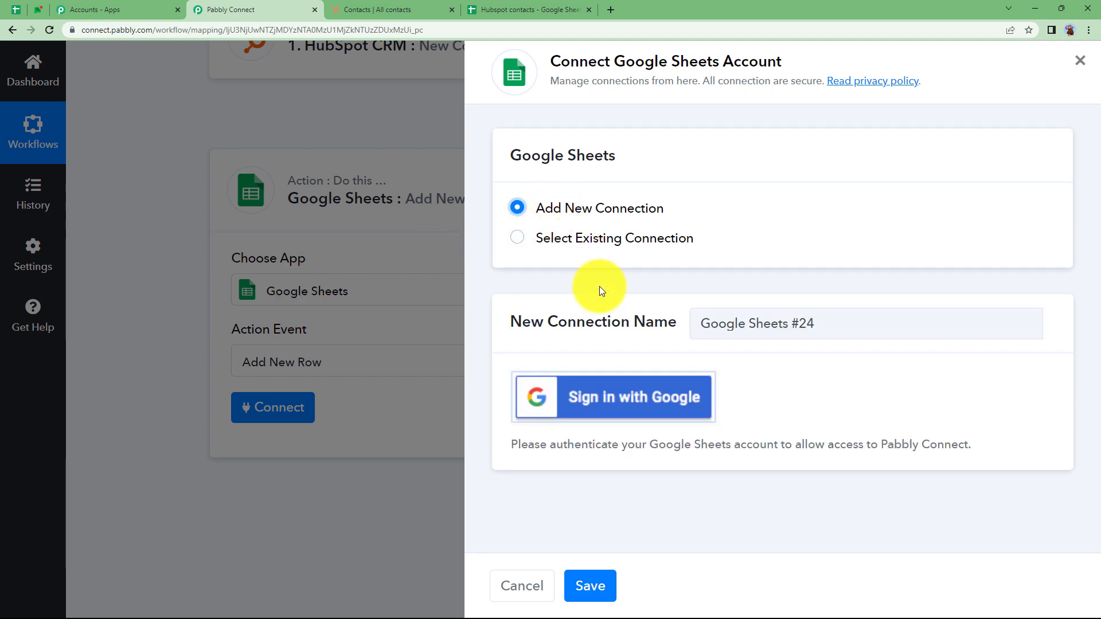
left_click(629, 383)
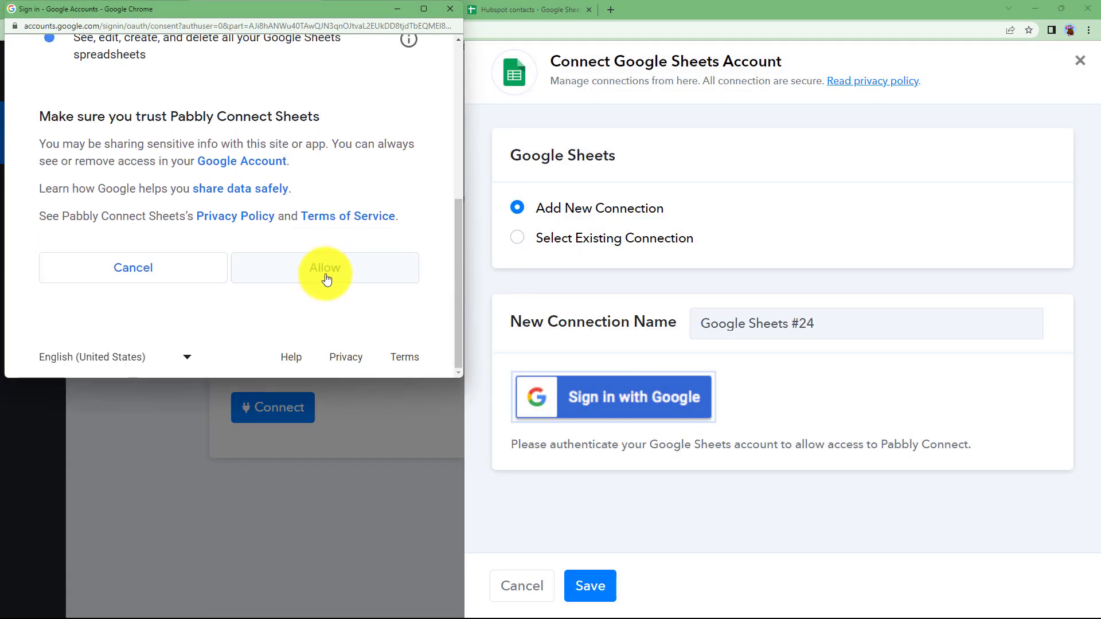
left_click(327, 278)
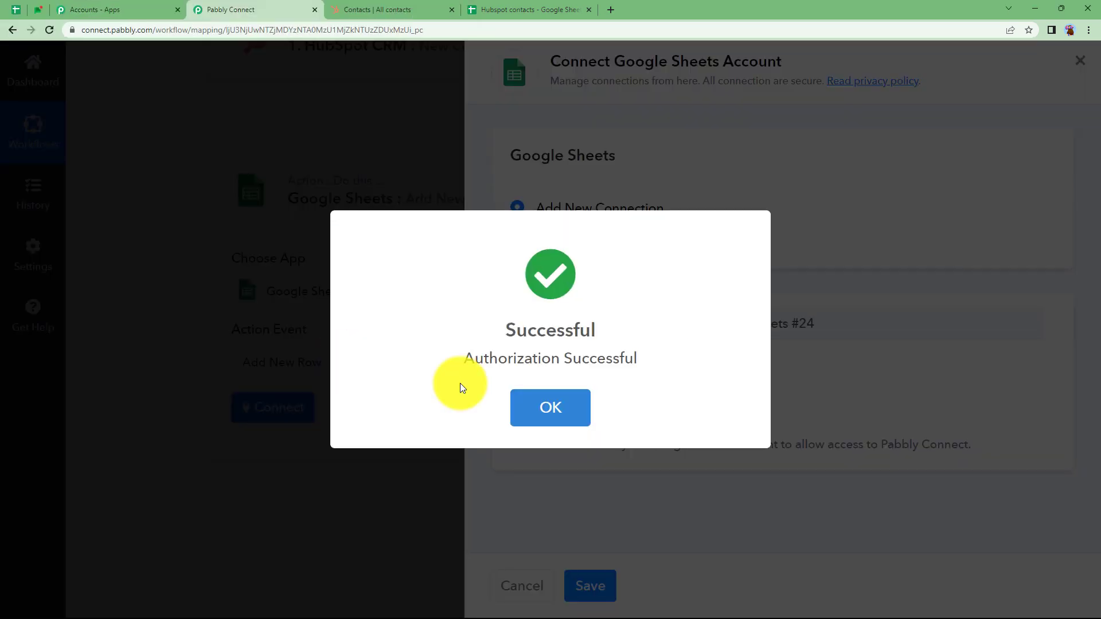
left_click(585, 410)
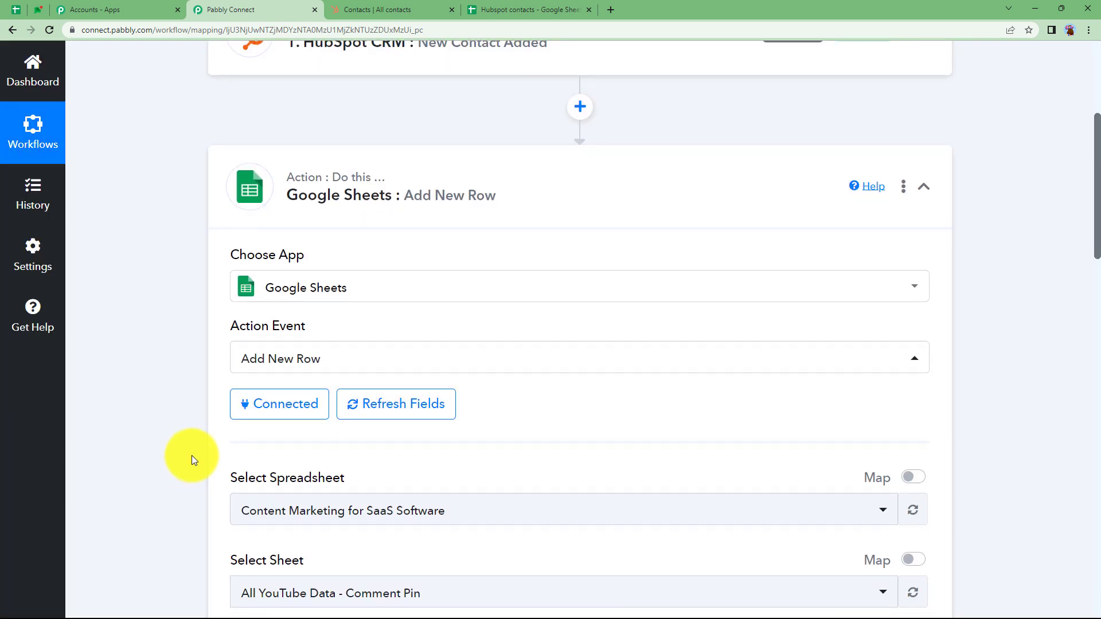
Step: Check the target spreadsheet's name in Google Sheets and select Hubspot contacts as the action's spreadsheet
scroll(192, 456, "down", 4)
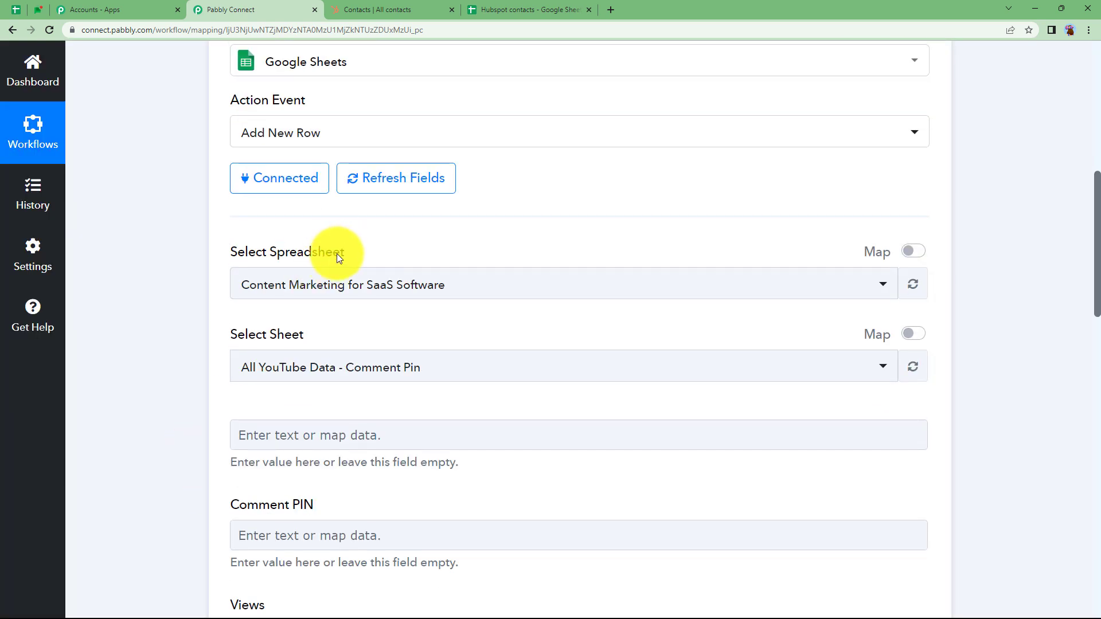
left_click(514, 10)
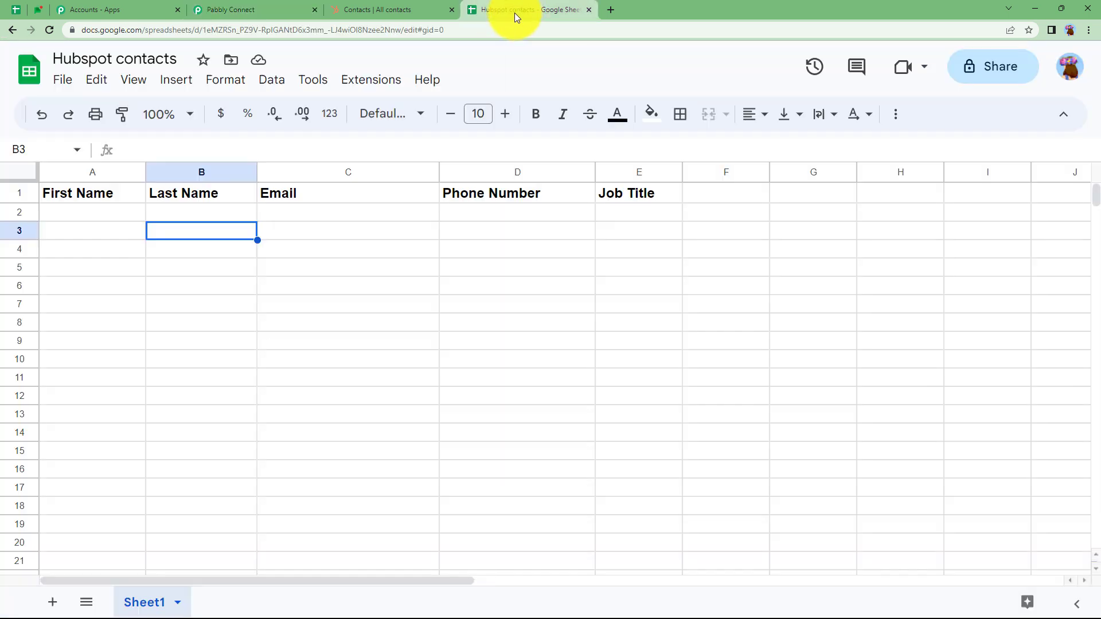
left_click(291, 10)
left_click(358, 290)
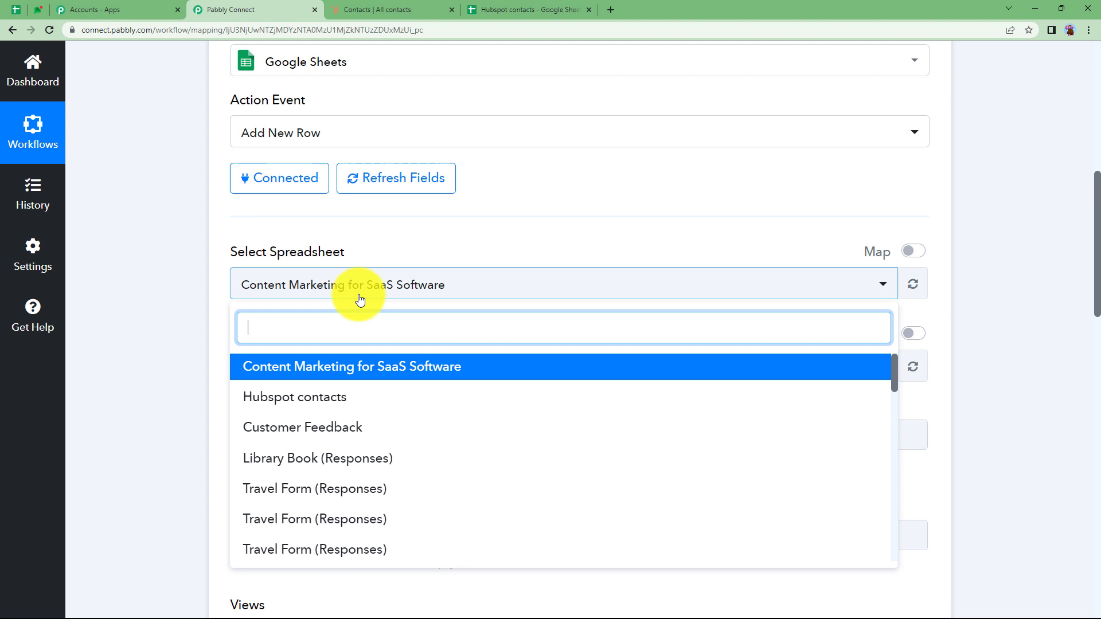
left_click(326, 405)
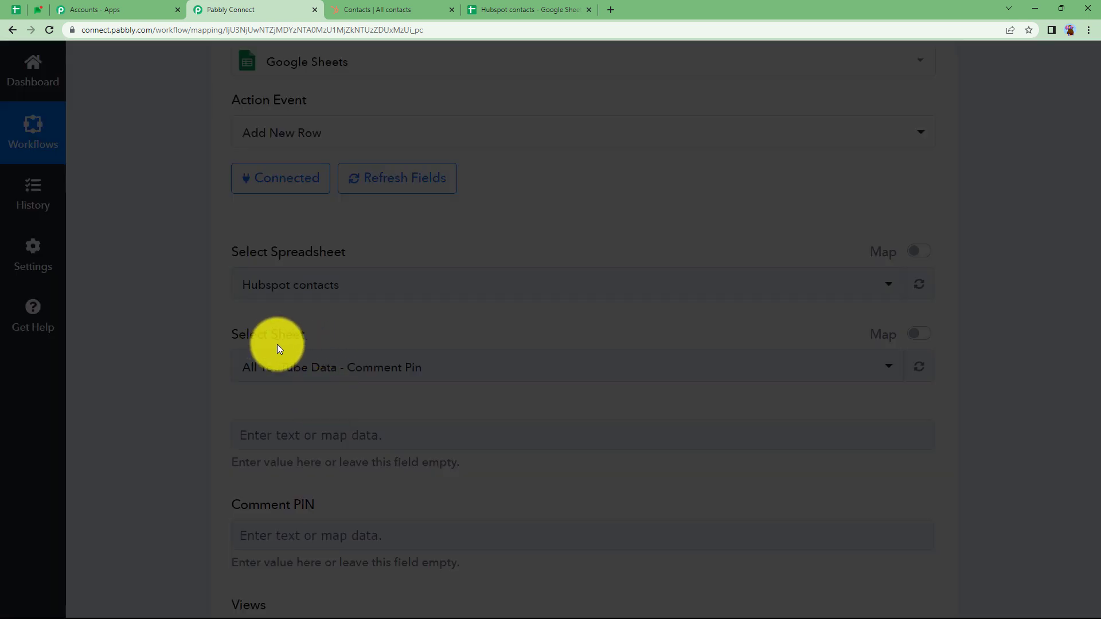
Step: Verify the sheet name in the Hubspot contacts spreadsheet, keep Sheet1 for the action, and review its column fields
left_click(525, 9)
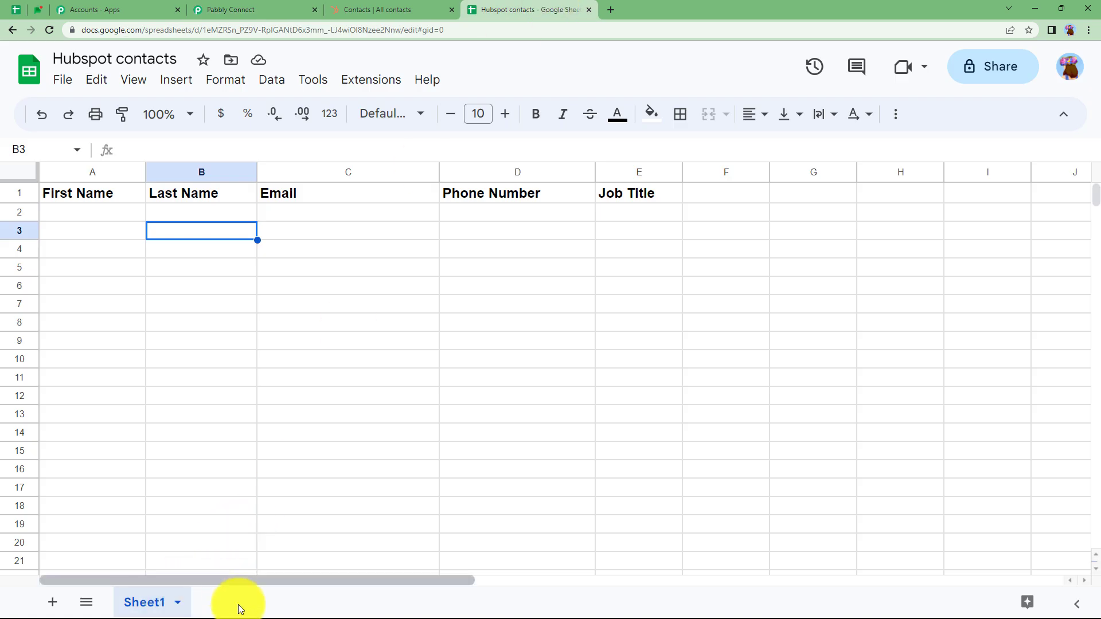
left_click(277, 8)
left_click(290, 370)
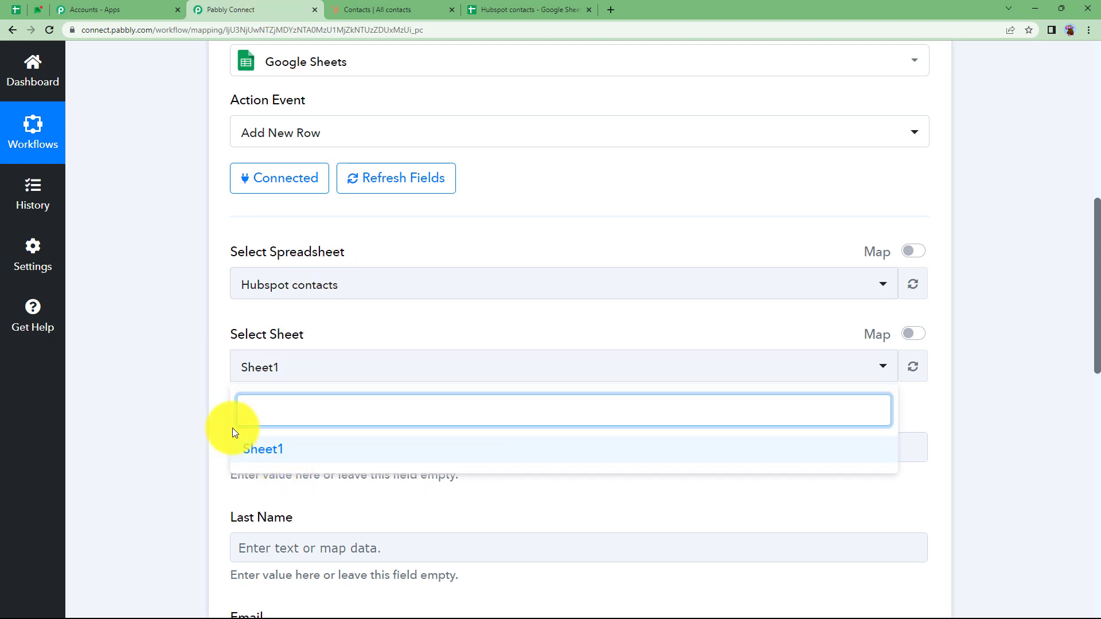
left_click(195, 406)
scroll(235, 413, "down", 1)
scroll(225, 396, "down", 5)
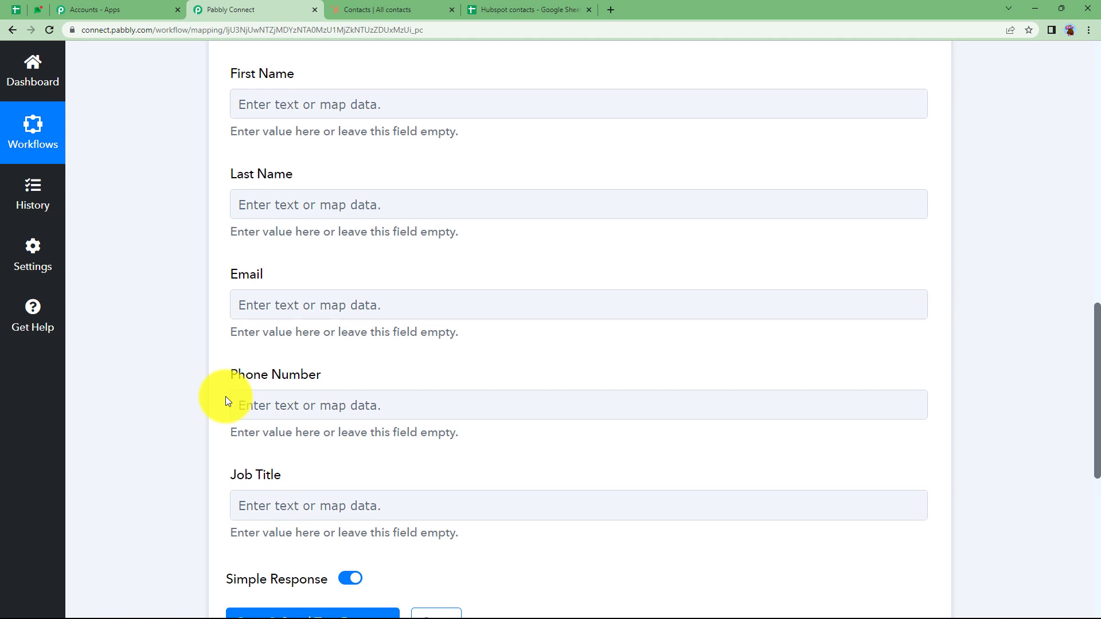
scroll(226, 397, "up", 3)
left_click(277, 281)
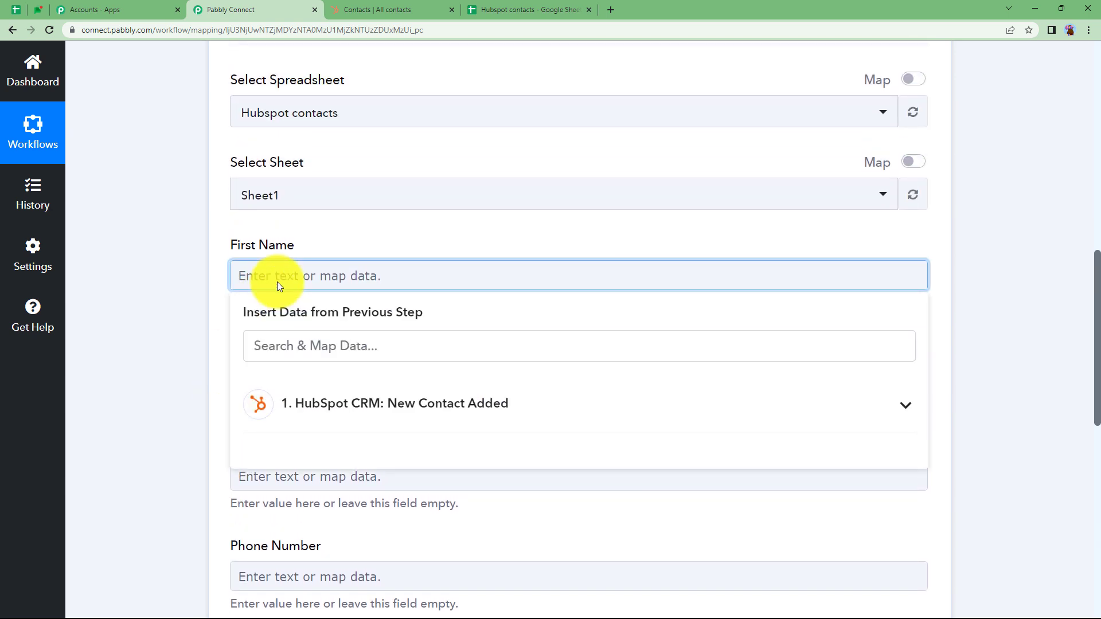
type("jane")
left_click(215, 323)
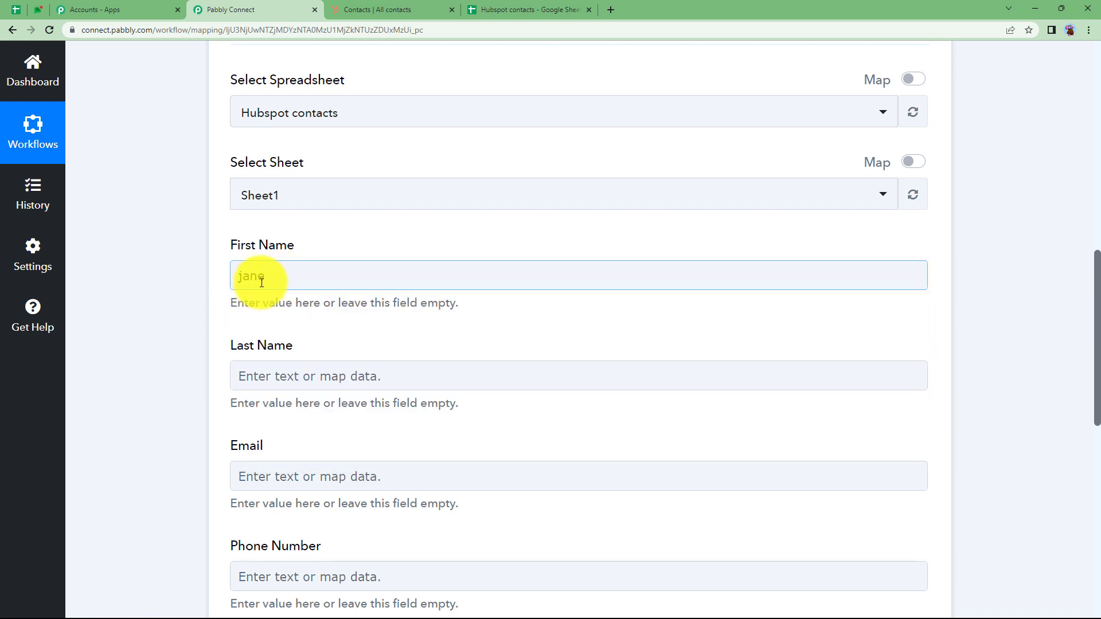
left_click_drag(270, 289, 211, 290)
key("BackSpace")
left_click(227, 305)
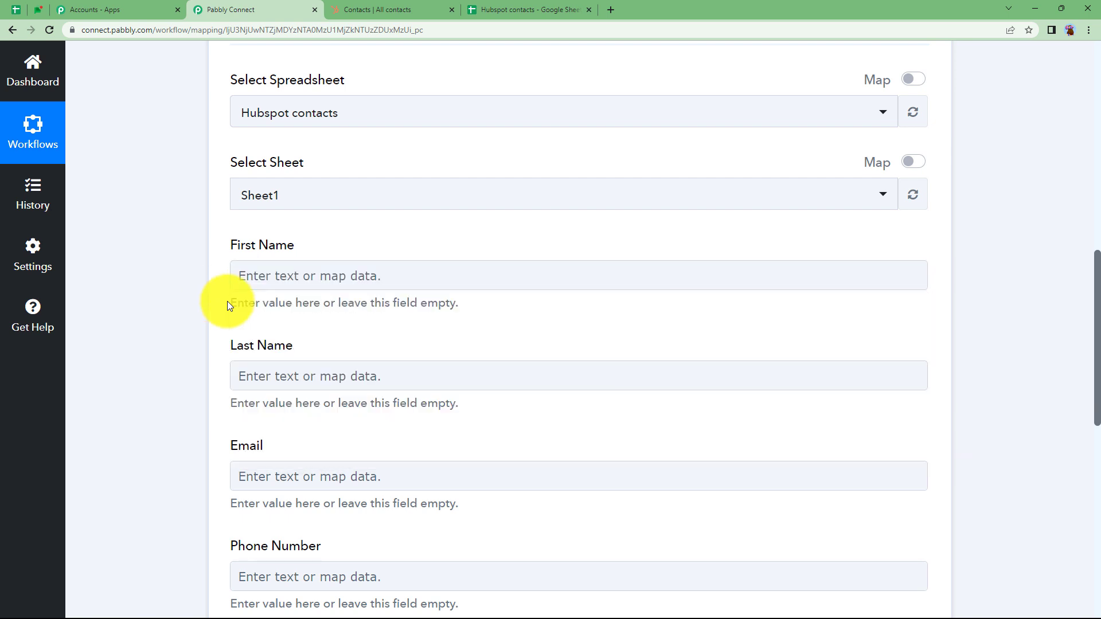
Step: Map the action's First Name field to Properties Firstname from the HubSpot CRM New Contact Added data
scroll(227, 301, "up", 10)
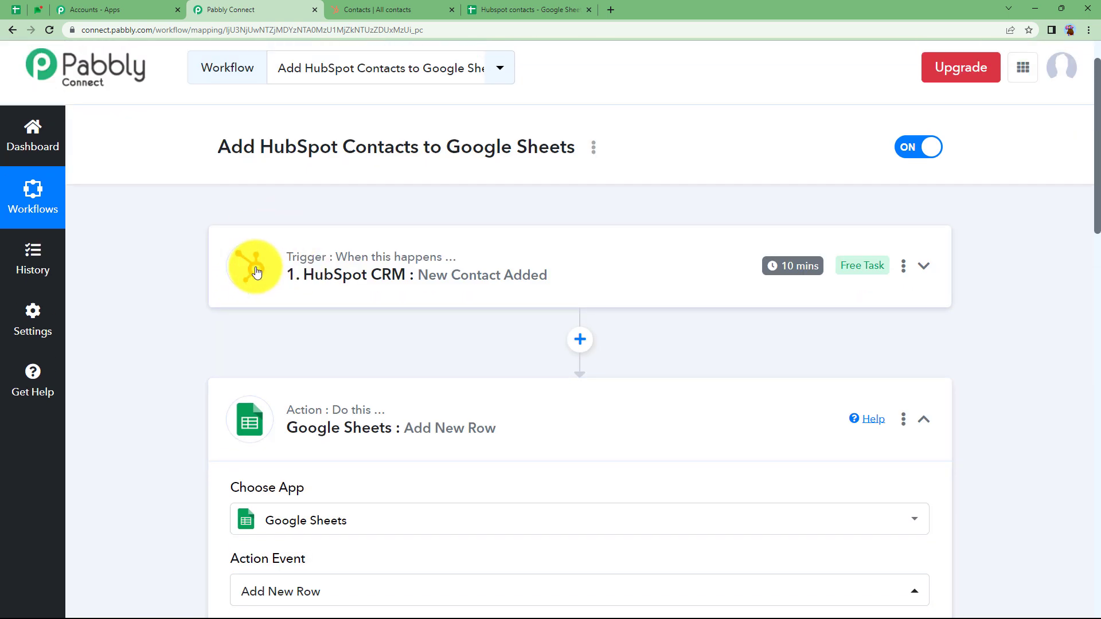
scroll(241, 275, "down", 7)
scroll(213, 398, "down", 3)
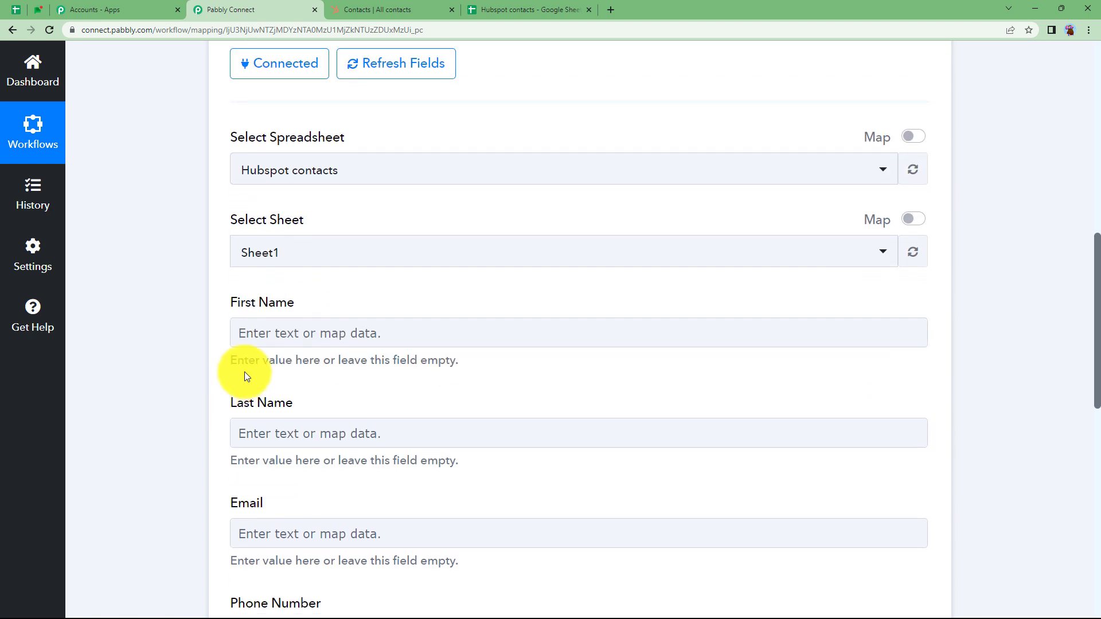
left_click(274, 331)
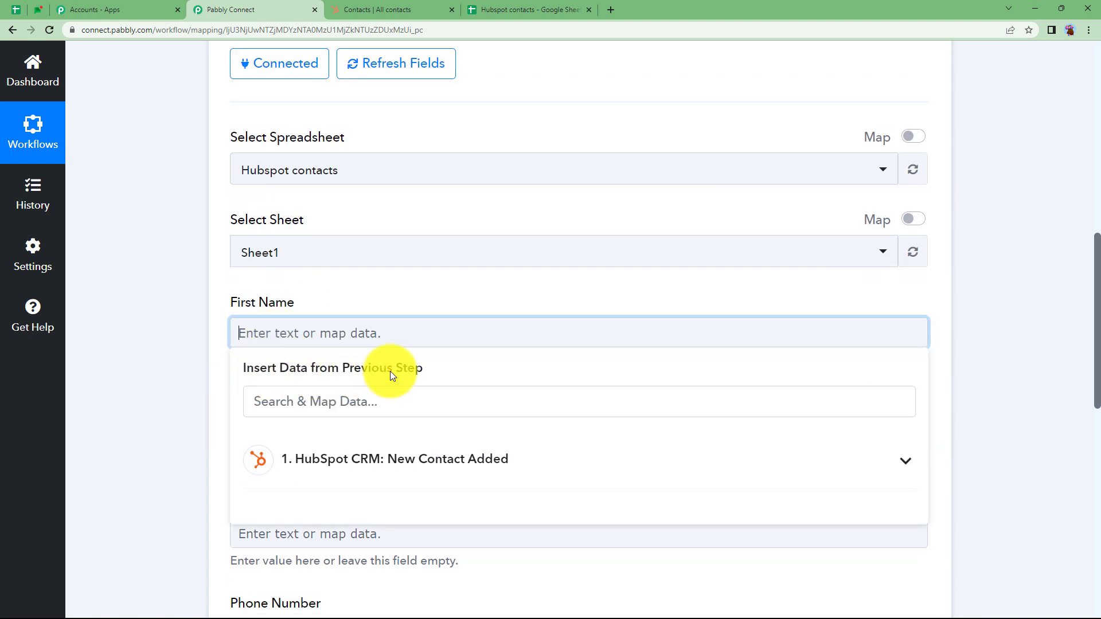
left_click(347, 459)
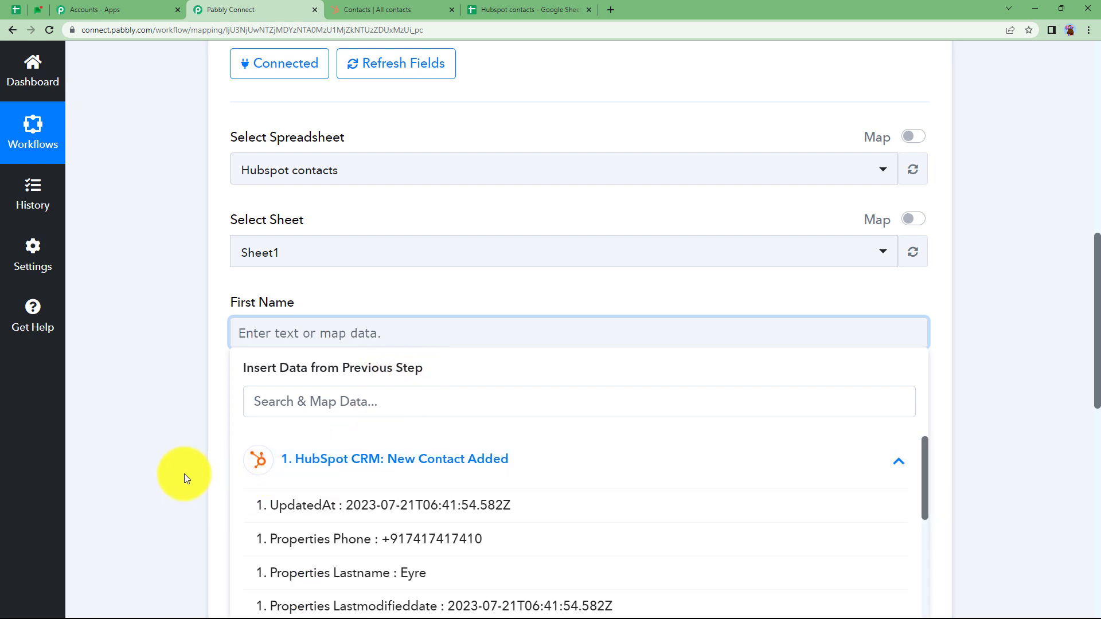
scroll(184, 473, "down", 4)
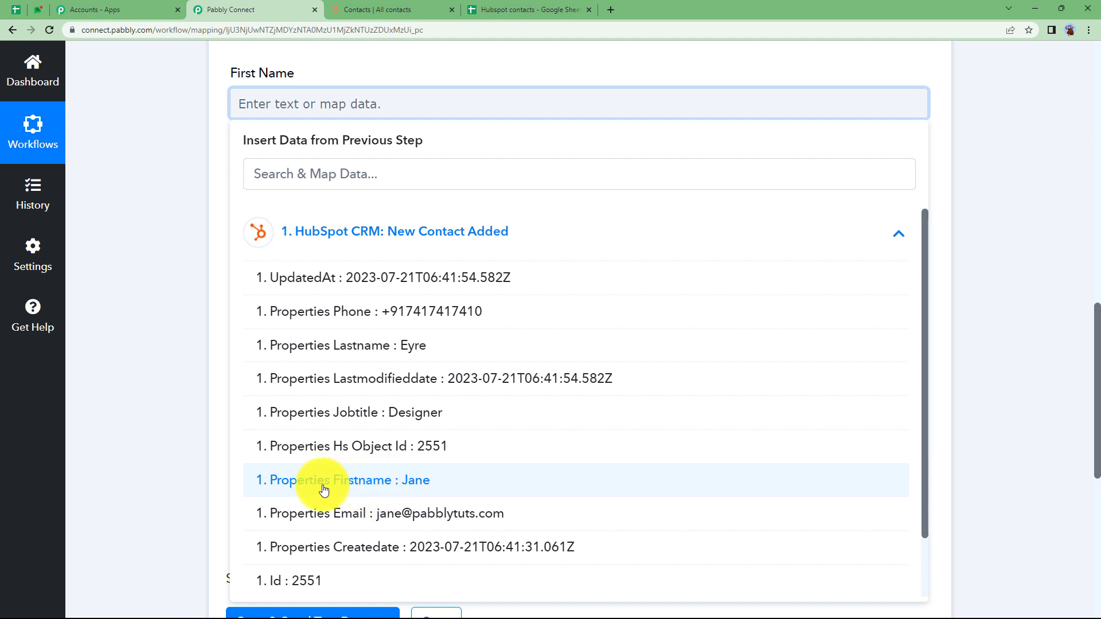
left_click(360, 483)
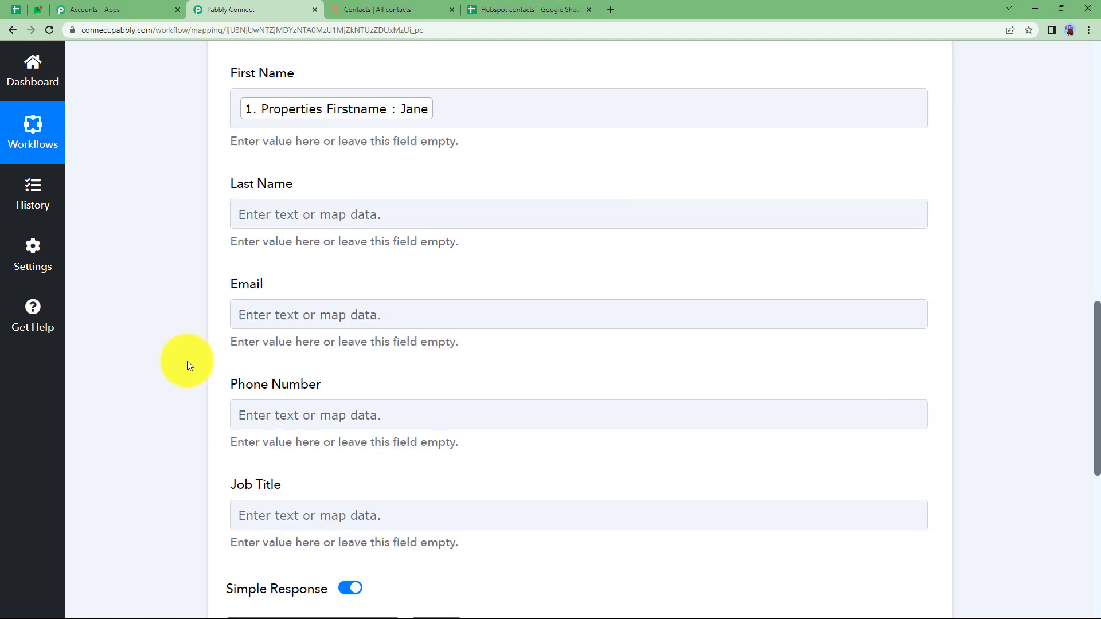
scroll(187, 360, "up", 4)
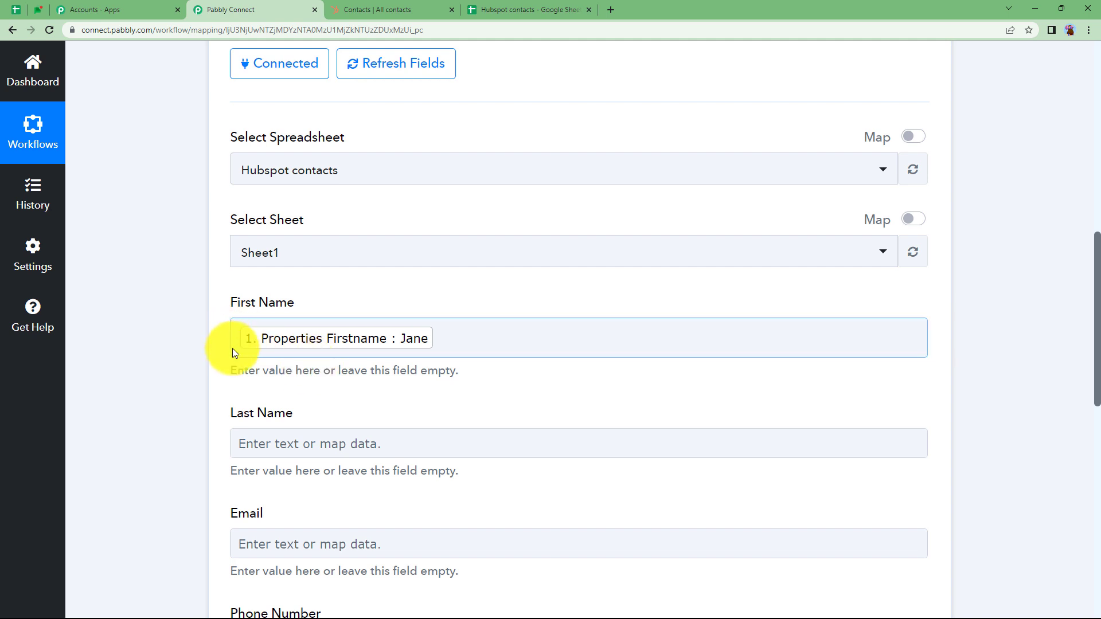
left_click(332, 297)
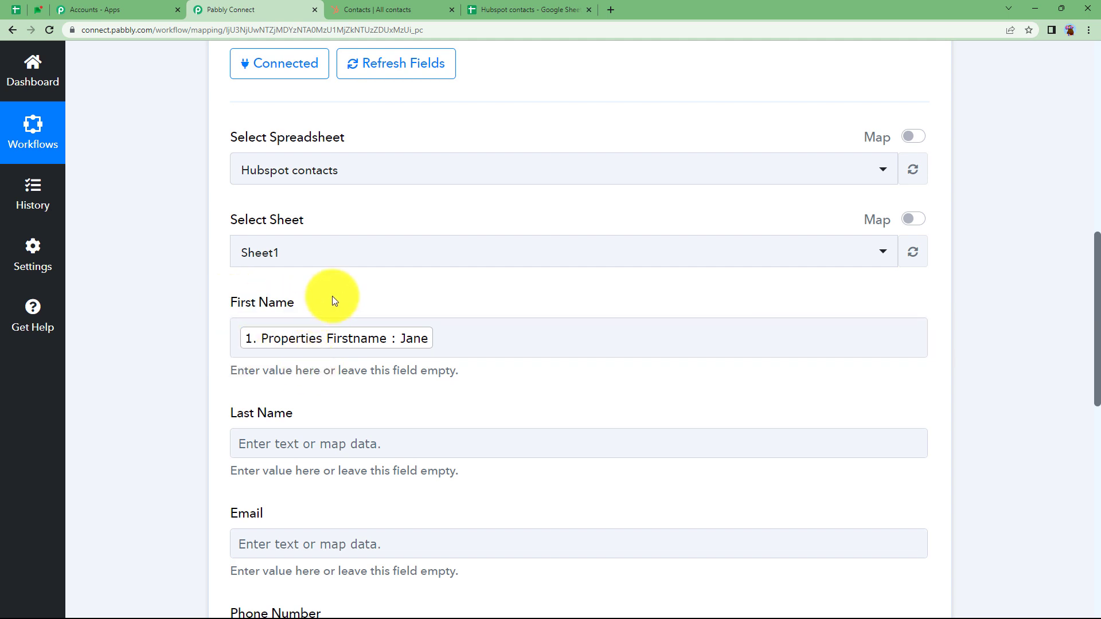
Step: Map the Last Name field to Properties Lastname from the HubSpot CRM trigger data
scroll(252, 383, "down", 2)
left_click(287, 330)
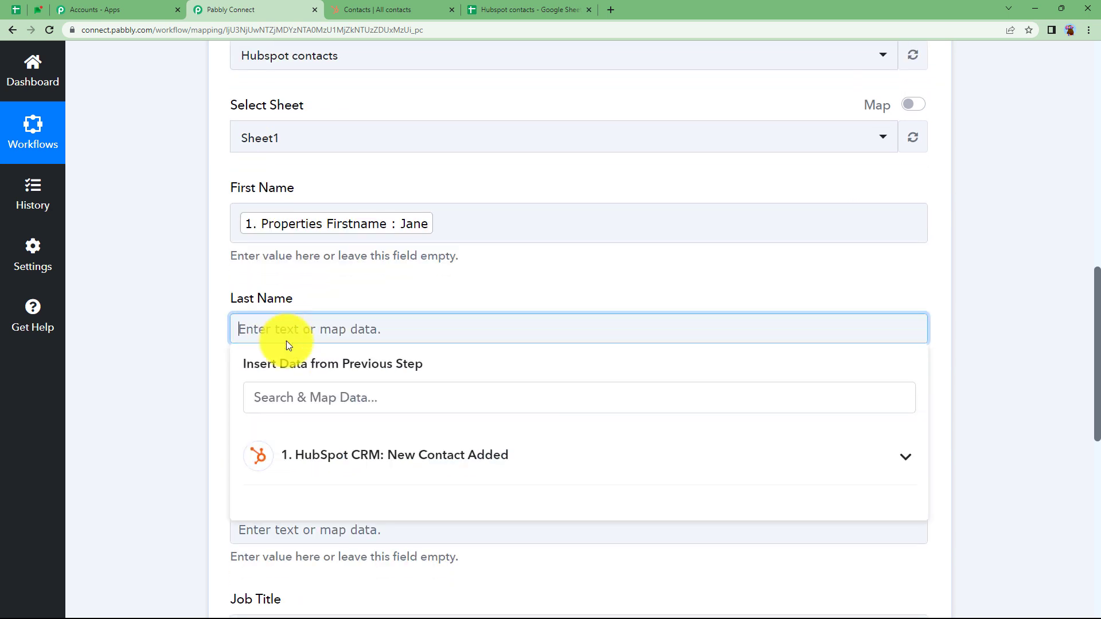
left_click(295, 454)
scroll(188, 452, "down", 3)
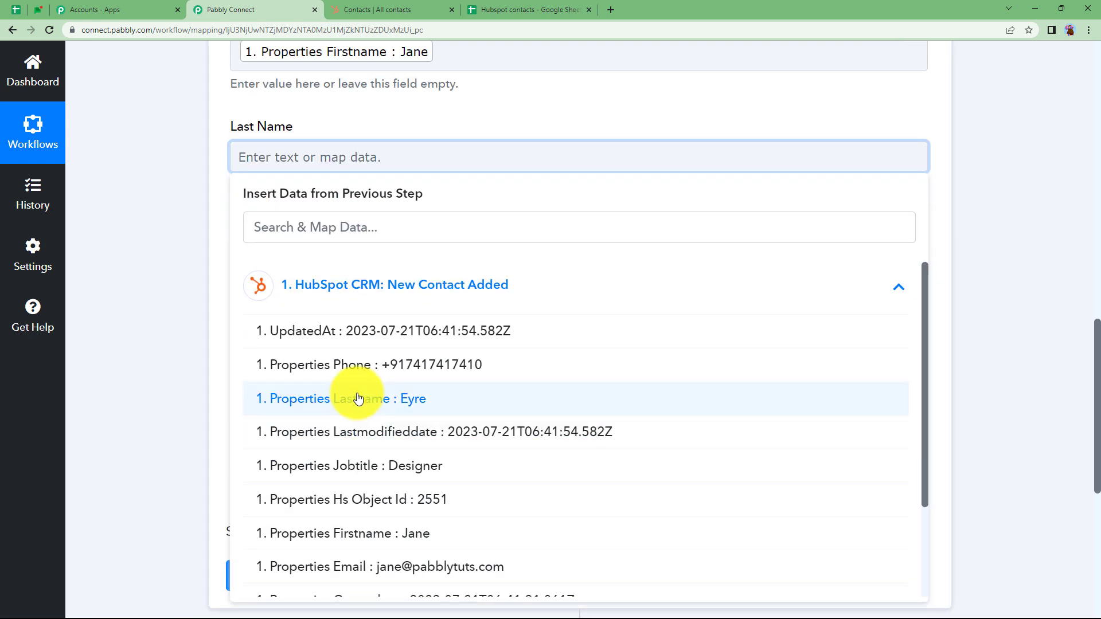
left_click(356, 397)
left_click(196, 270)
Step: Search the trigger data for "@" and map the Email field to Properties Email
left_click(267, 268)
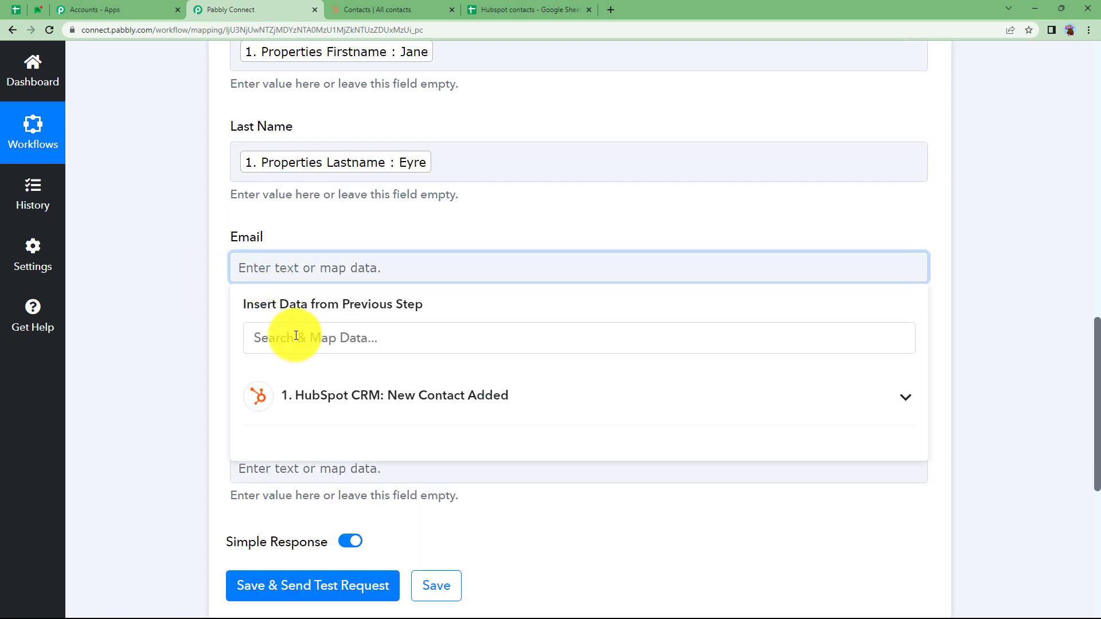
left_click(379, 336)
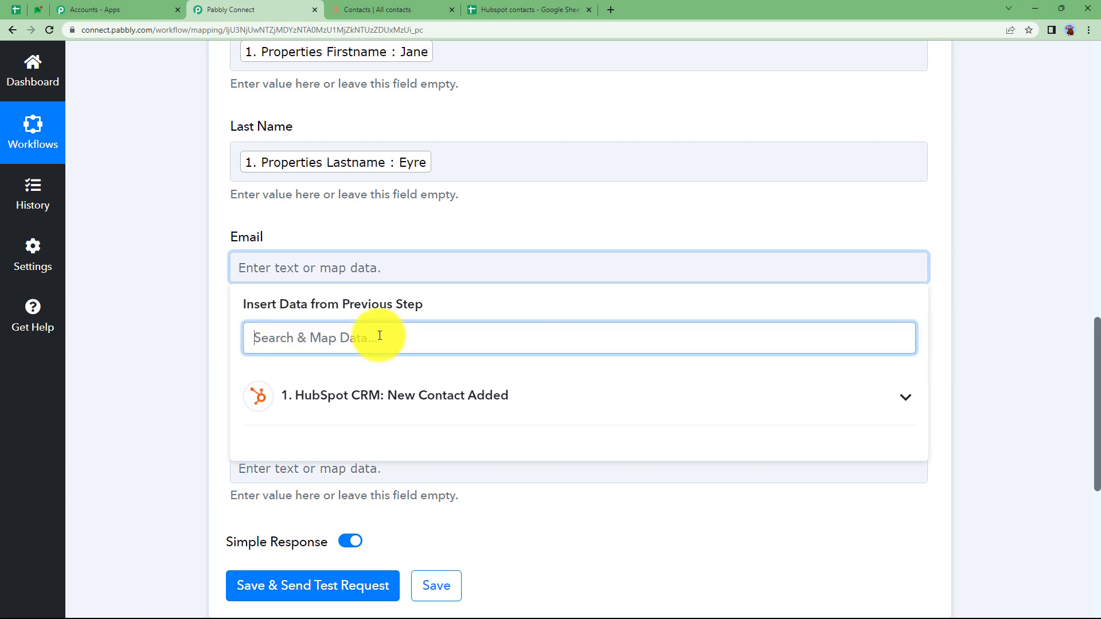
type("@")
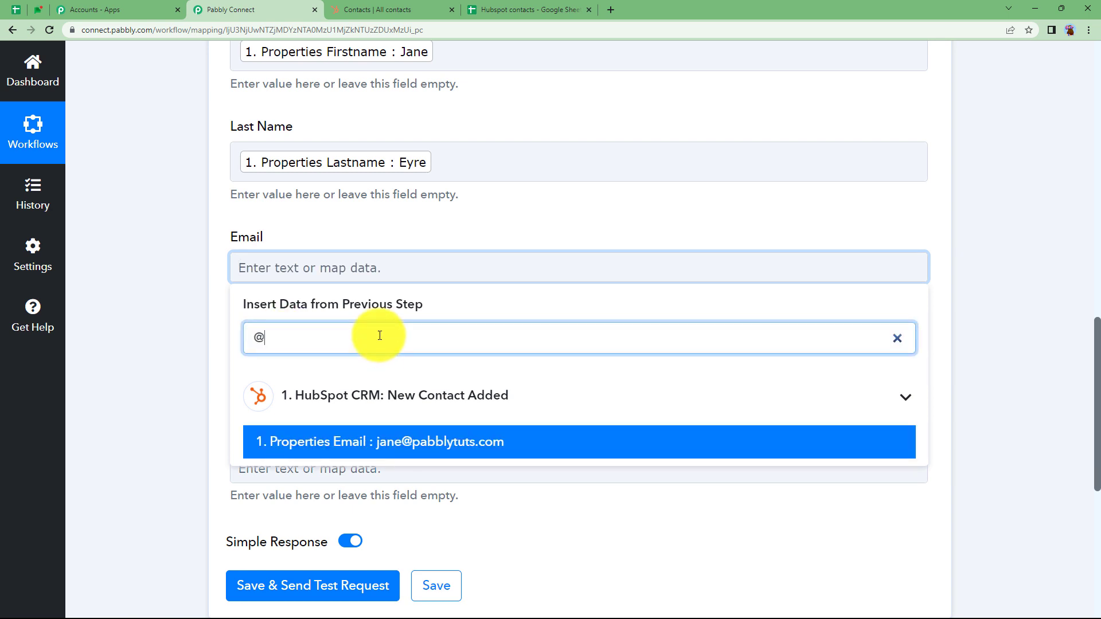
left_click(355, 450)
left_click(195, 311)
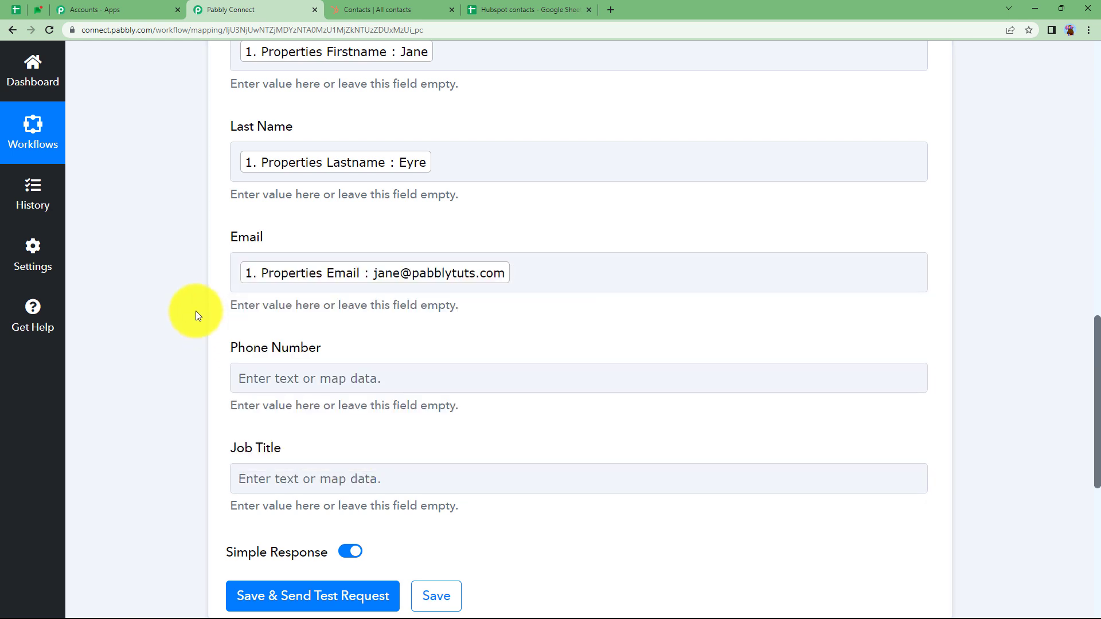
Step: Map the Phone Number field to Properties Phone from the HubSpot CRM trigger data
scroll(208, 388, "down", 4)
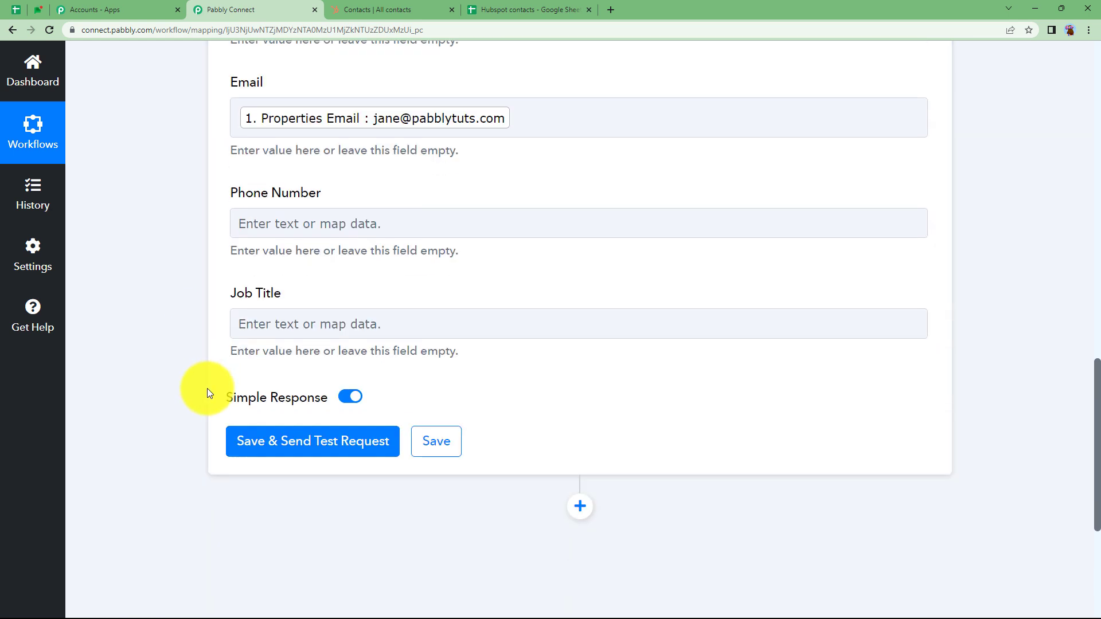
left_click(260, 160)
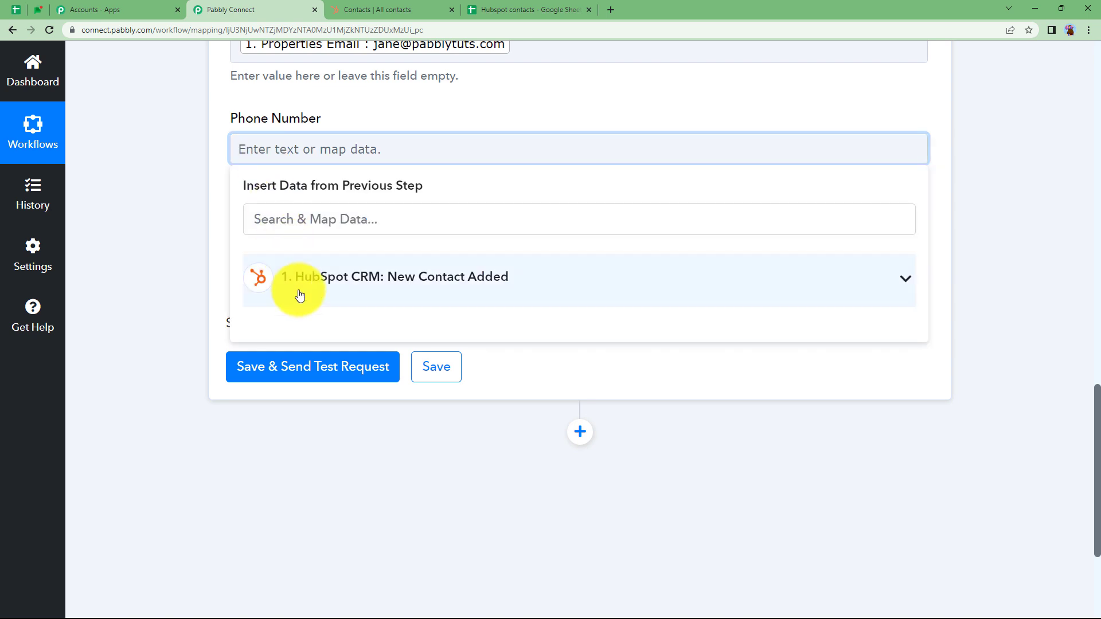
left_click(298, 296)
left_click(340, 357)
left_click(176, 199)
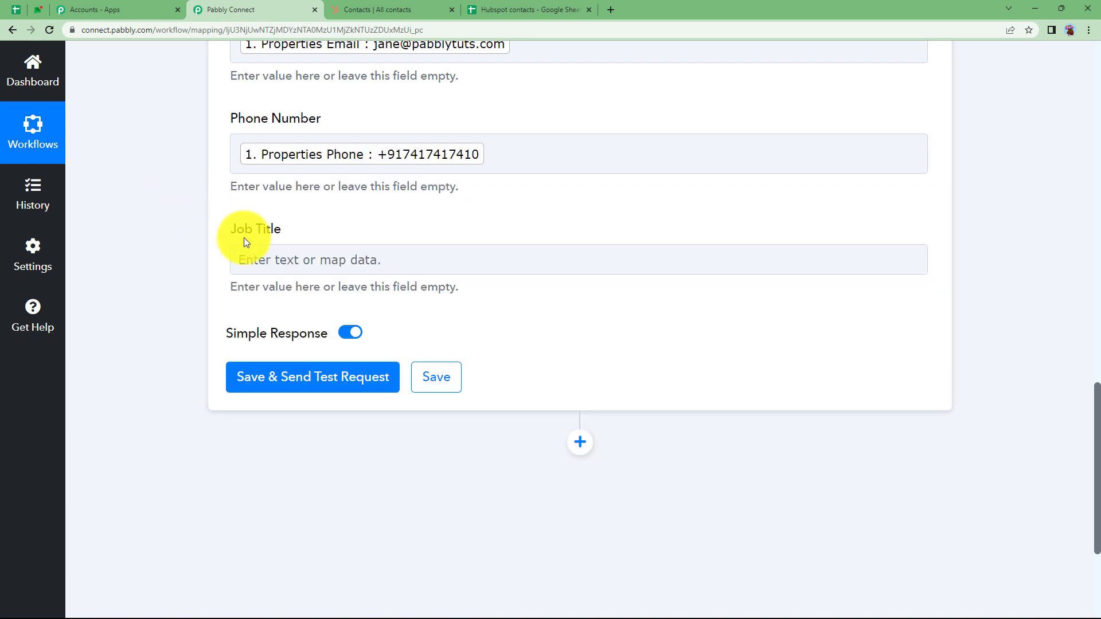
Step: Search the trigger data for "des" and map the Job Title field to Properties Jobtitle
left_click(256, 255)
left_click(292, 331)
type("des")
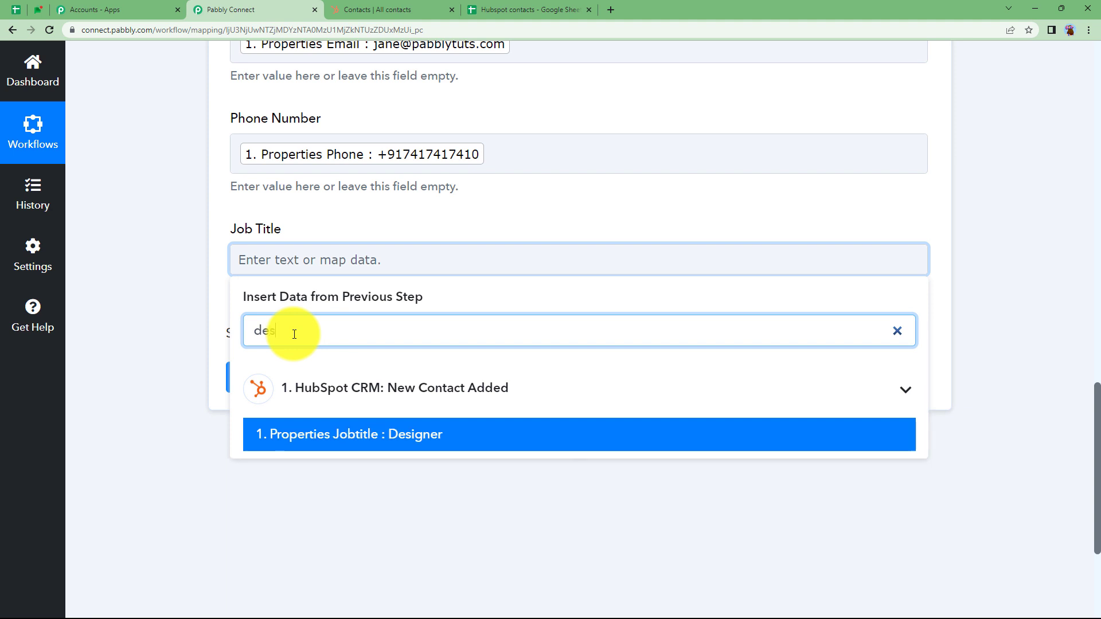
left_click(322, 434)
left_click(189, 310)
Step: Save the mapped Google Sheets action with a test request and check the updated rows and columns in the response
scroll(188, 307, "up", 7)
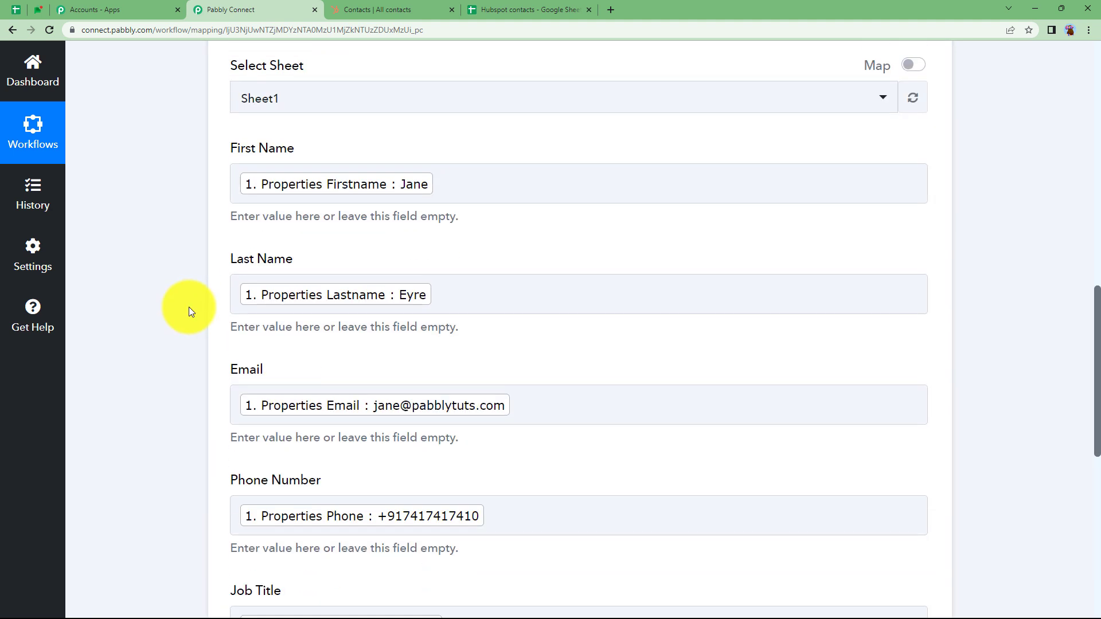
scroll(188, 307, "down", 6)
scroll(191, 312, "down", 1)
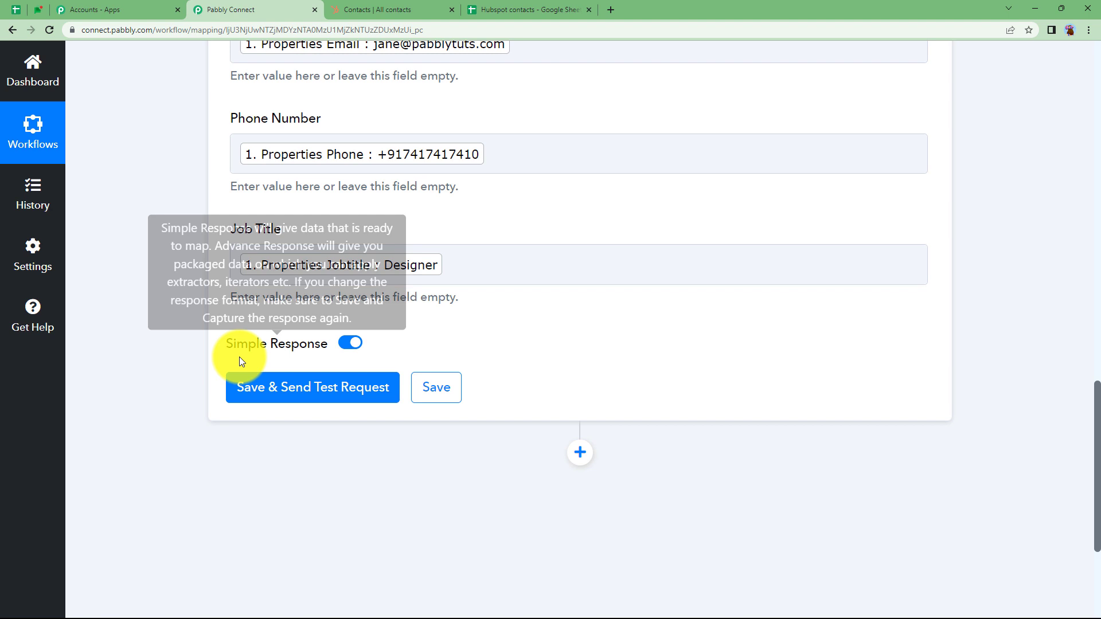
left_click(259, 403)
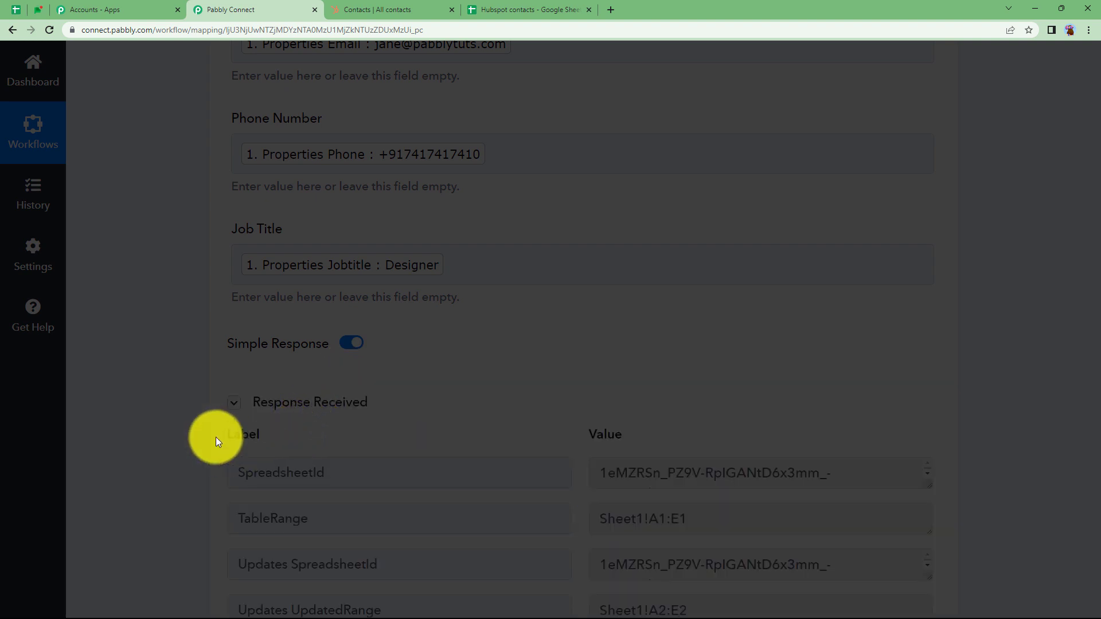
scroll(166, 424, "down", 4)
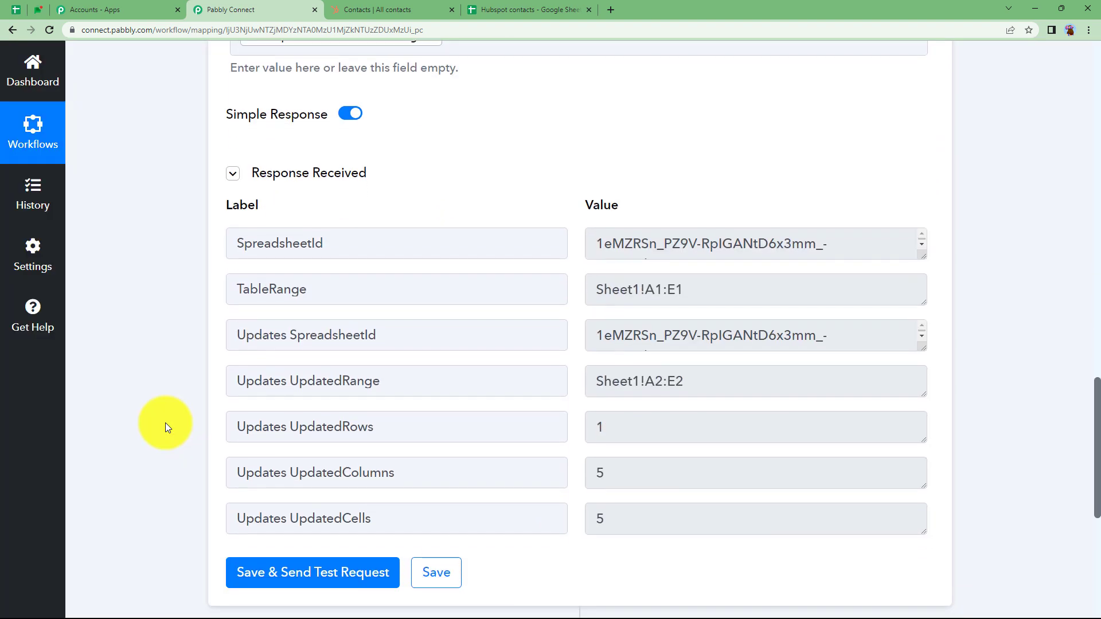
double_click(628, 424)
double_click(596, 469)
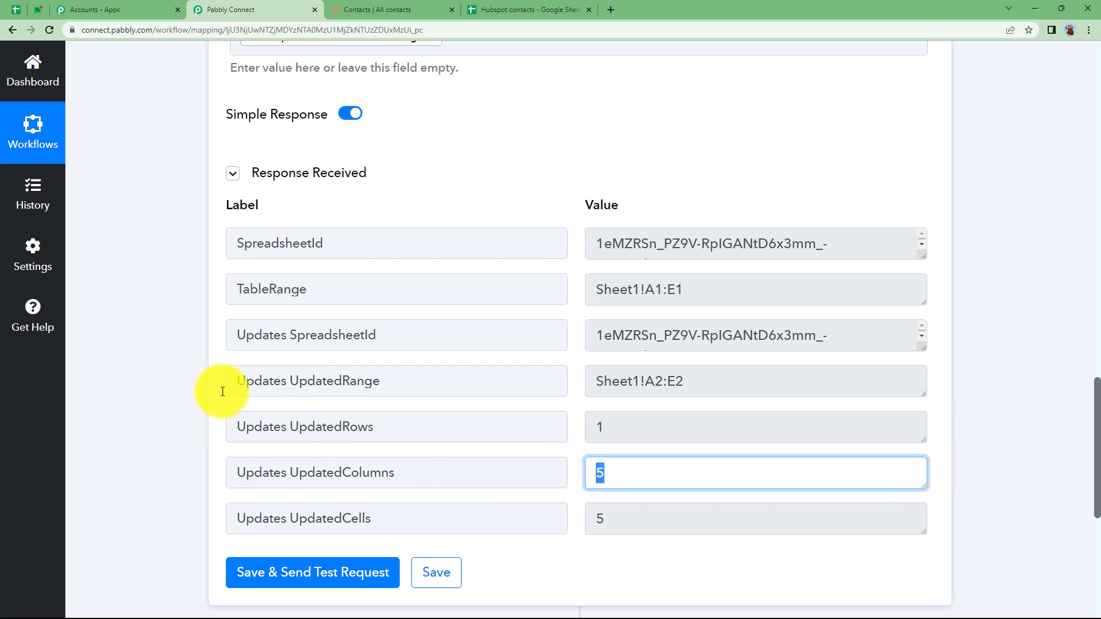
Step: Collapse the Google Sheets Add New Row action in the workflow
scroll(187, 404, "up", 18)
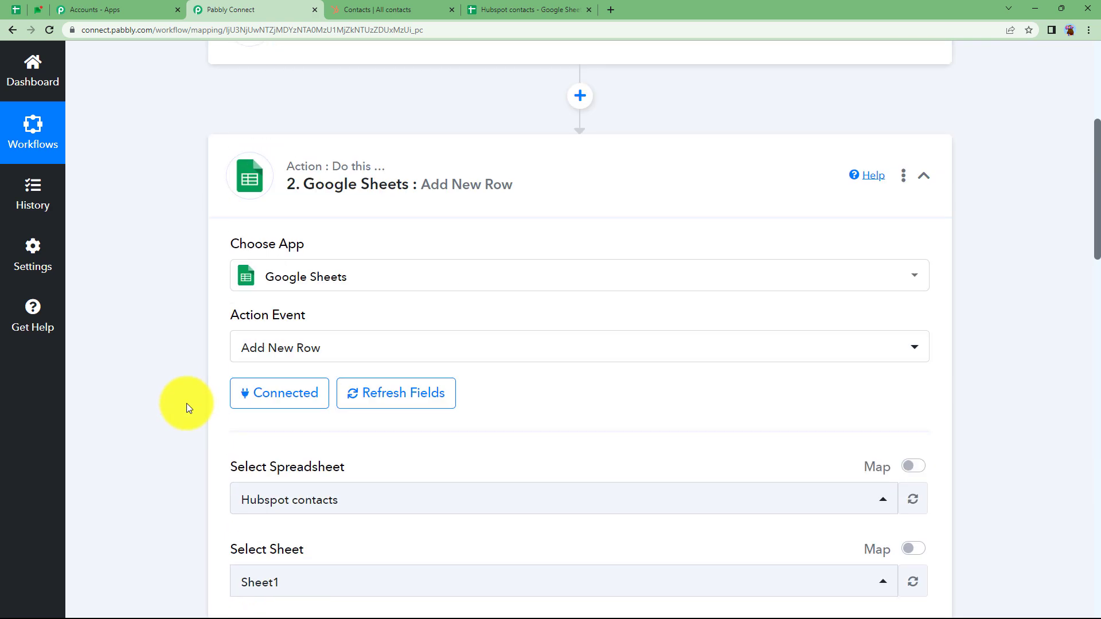
scroll(187, 403, "up", 4)
left_click(406, 422)
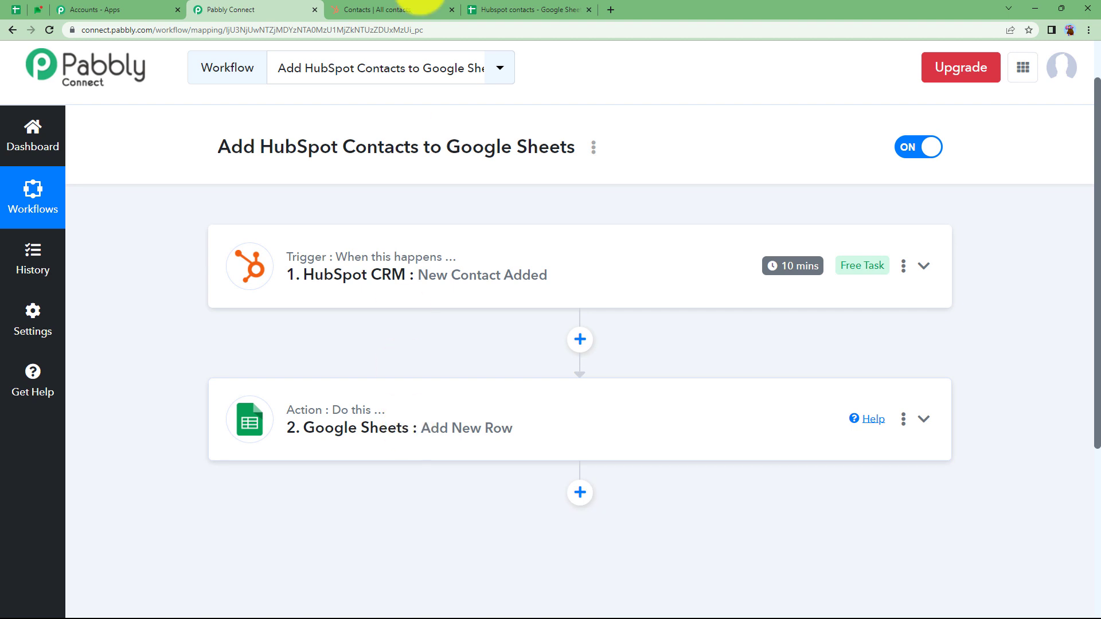
Step: Check the Hubspot contacts spreadsheet in Google Sheets for the test contact's row and return to the Pabbly Connect workflow
left_click(498, 9)
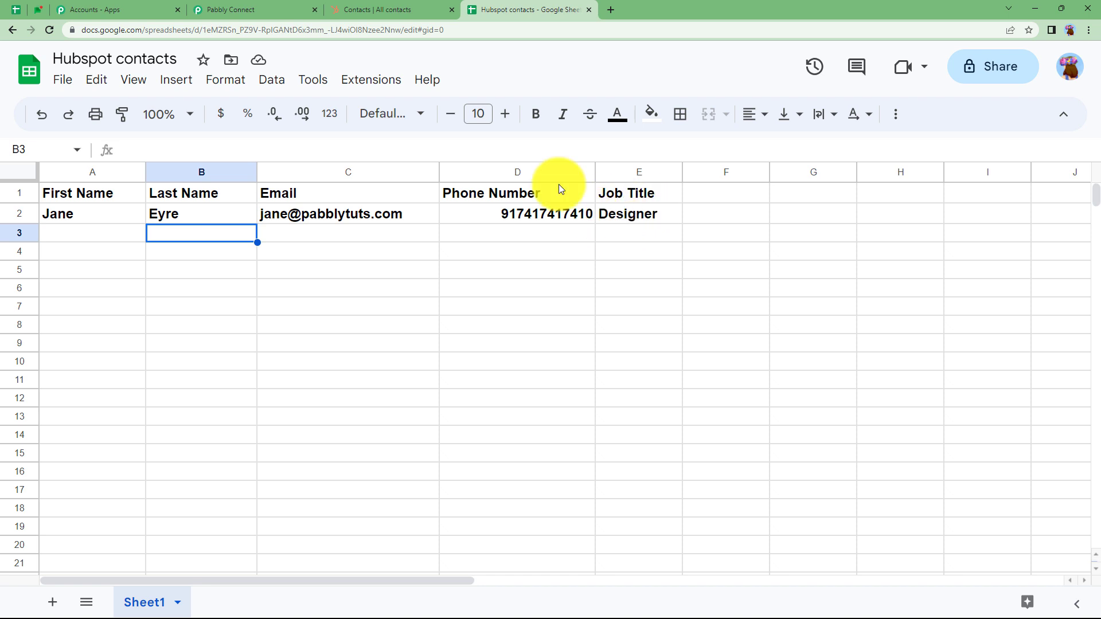
left_click(292, 9)
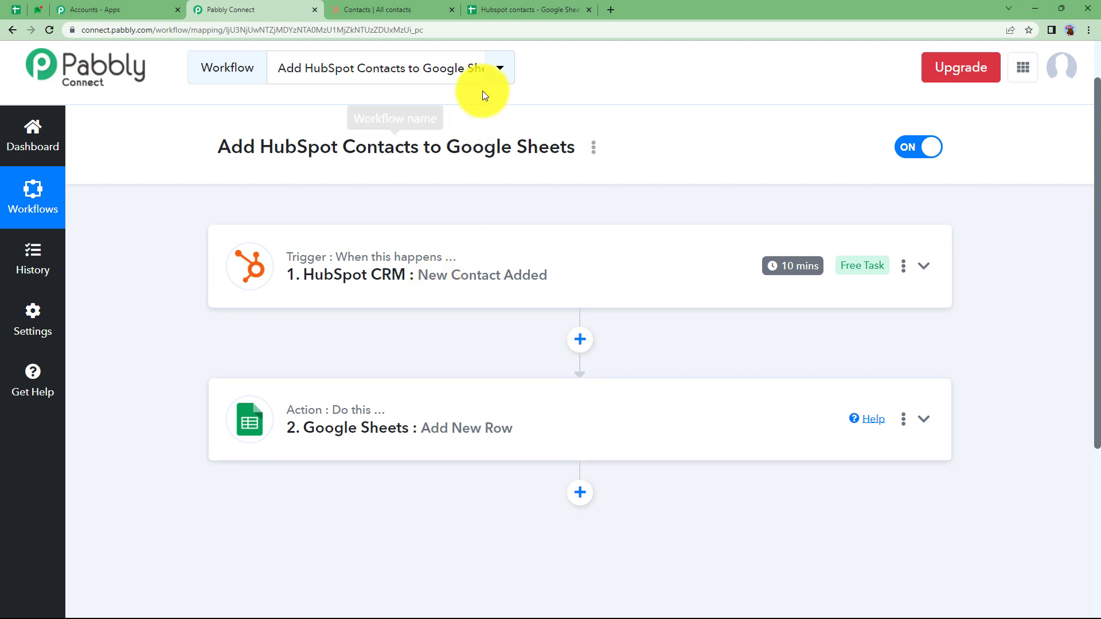
left_click(494, 10)
left_click(268, 9)
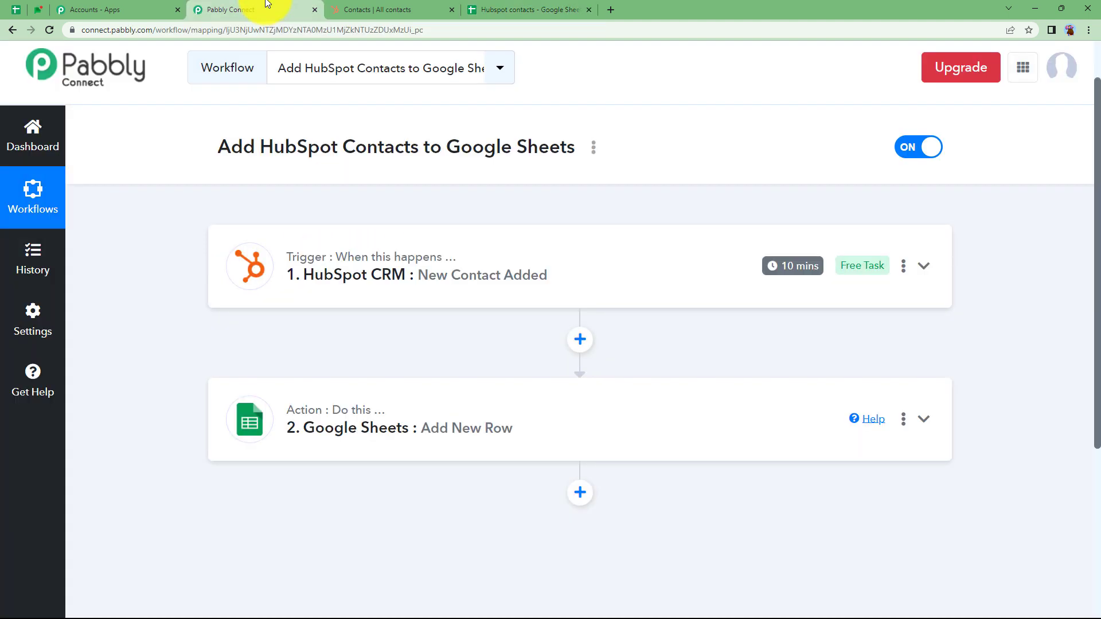